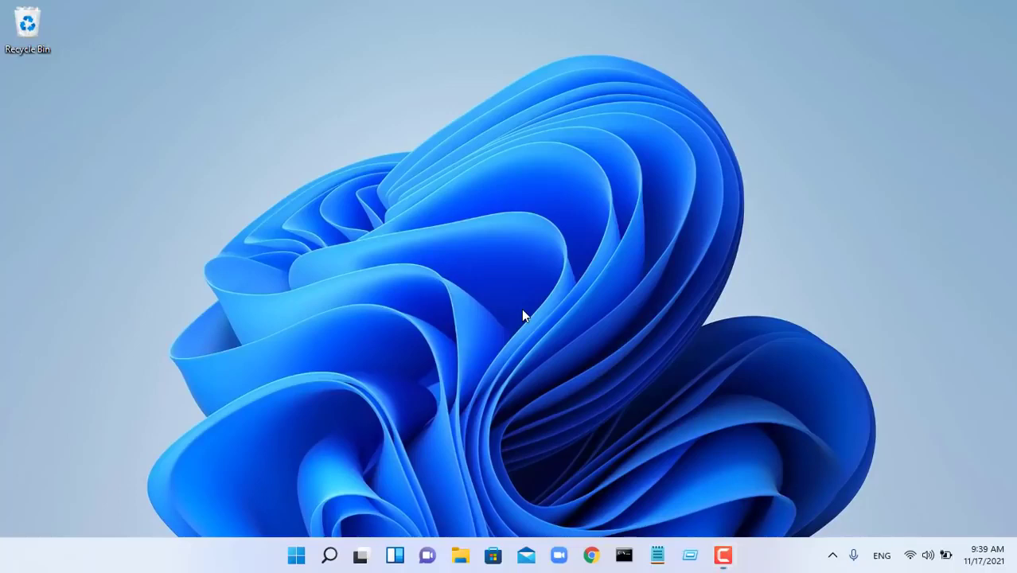
Step: Launch compmgmt.msc maximized and show the Users list under Local Users and Groups
{"action": "key", "text": "super+r"}
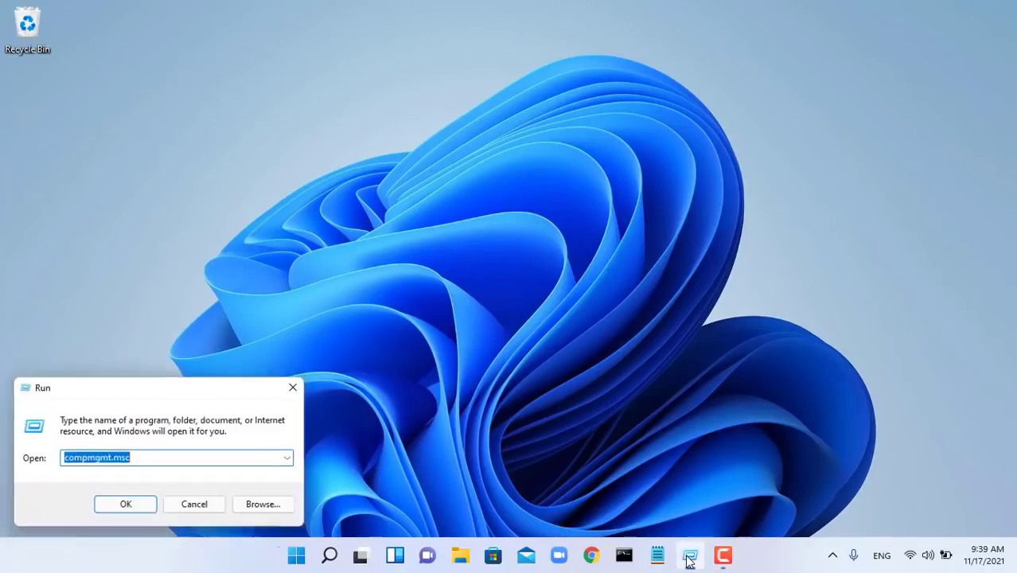
{"action": "left_click_drag", "start_coordinate": [240, 459], "coordinate": [62, 468]}
{"action": "left_click", "coordinate": [126, 505]}
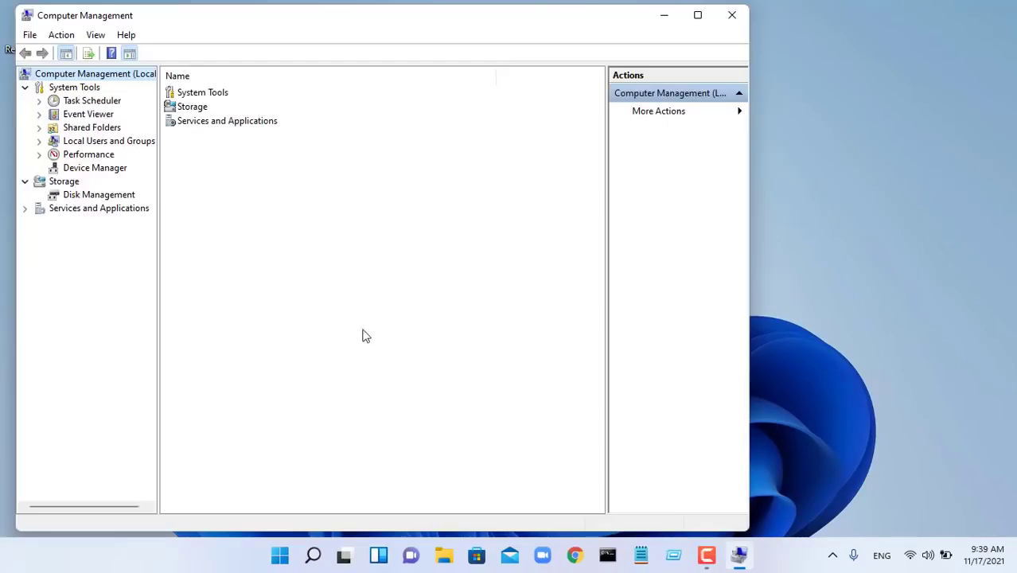
{"action": "left_click", "coordinate": [697, 15]}
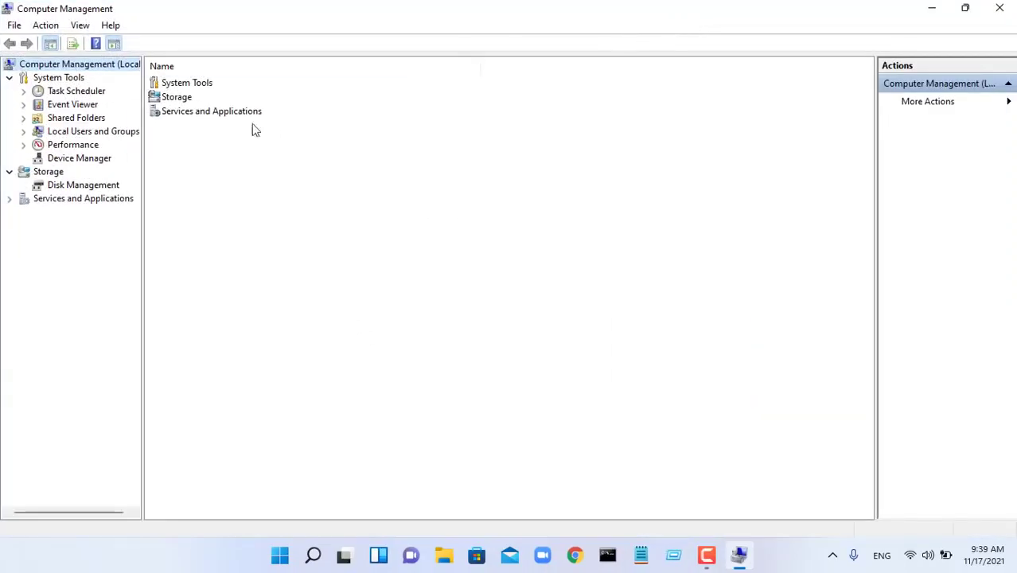
{"action": "left_click", "coordinate": [89, 132]}
{"action": "left_click", "coordinate": [81, 146]}
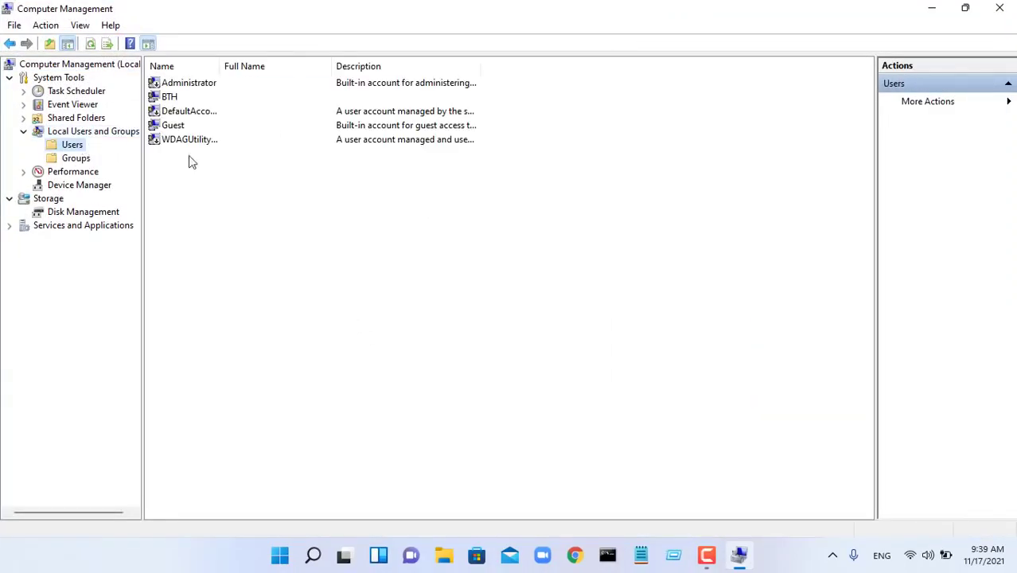
Step: Create local user 'printer' with a password that never expires and no change at next logon
{"action": "right_click", "coordinate": [292, 176]}
{"action": "left_click", "coordinate": [331, 181]}
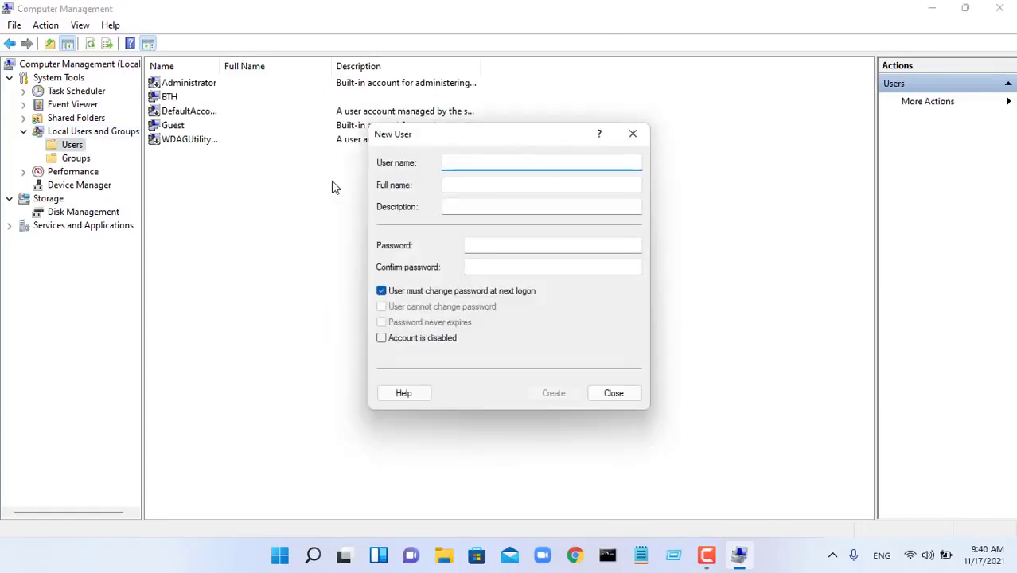
{"action": "type", "text": "printer"}
{"action": "left_click", "coordinate": [494, 245]}
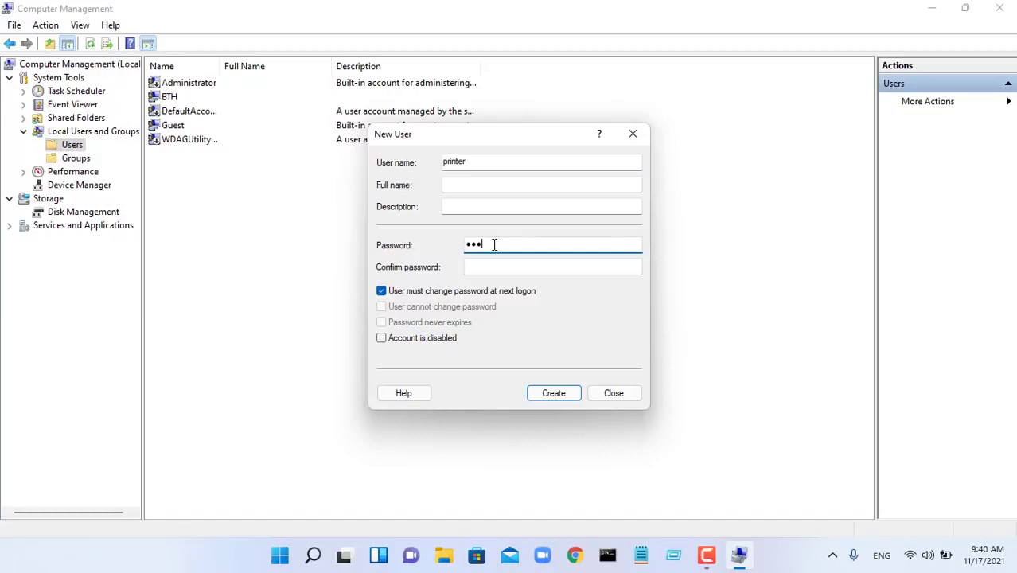
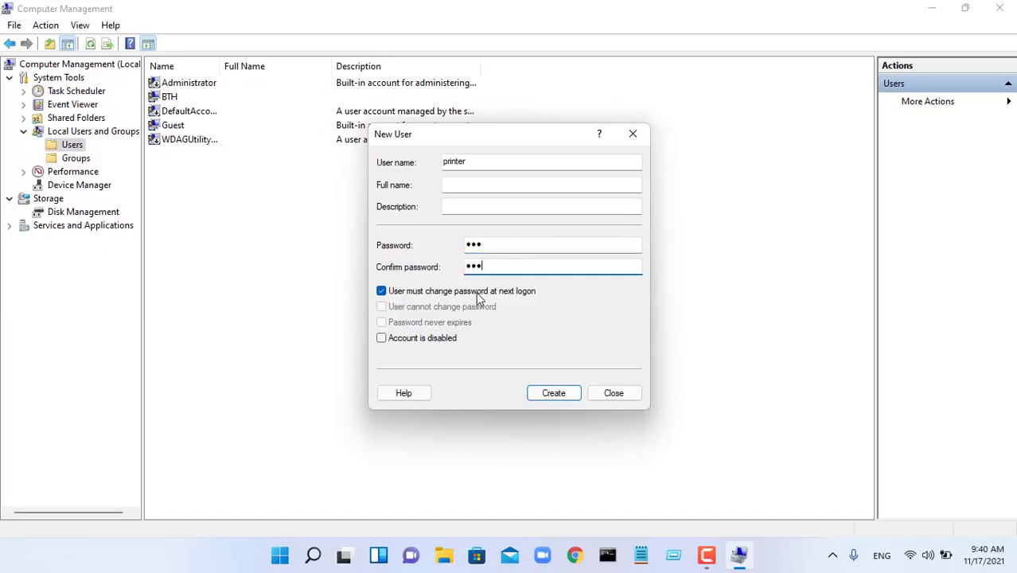
{"action": "left_click", "coordinate": [478, 292]}
{"action": "left_click", "coordinate": [435, 325]}
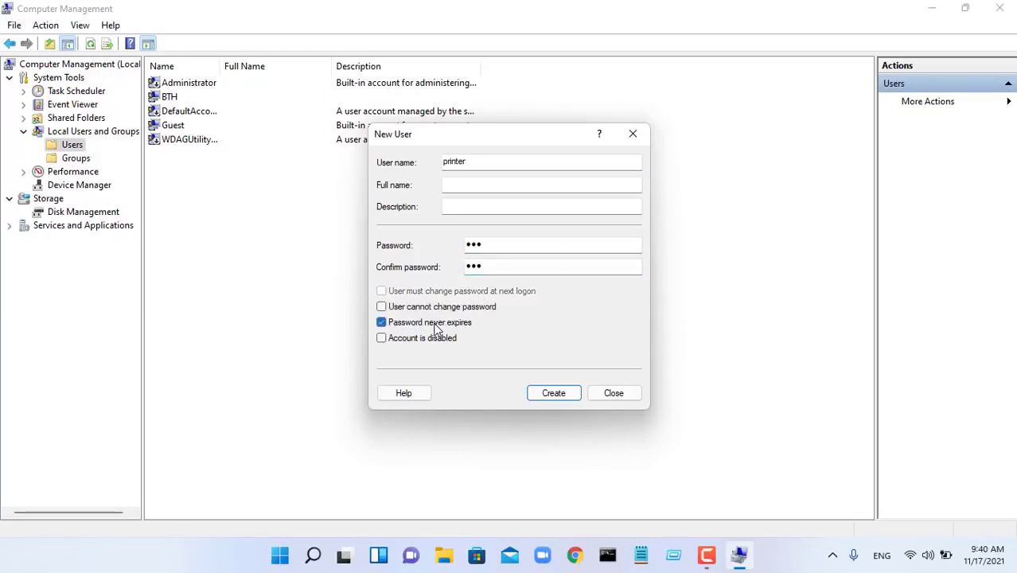
{"action": "left_click", "coordinate": [554, 394]}
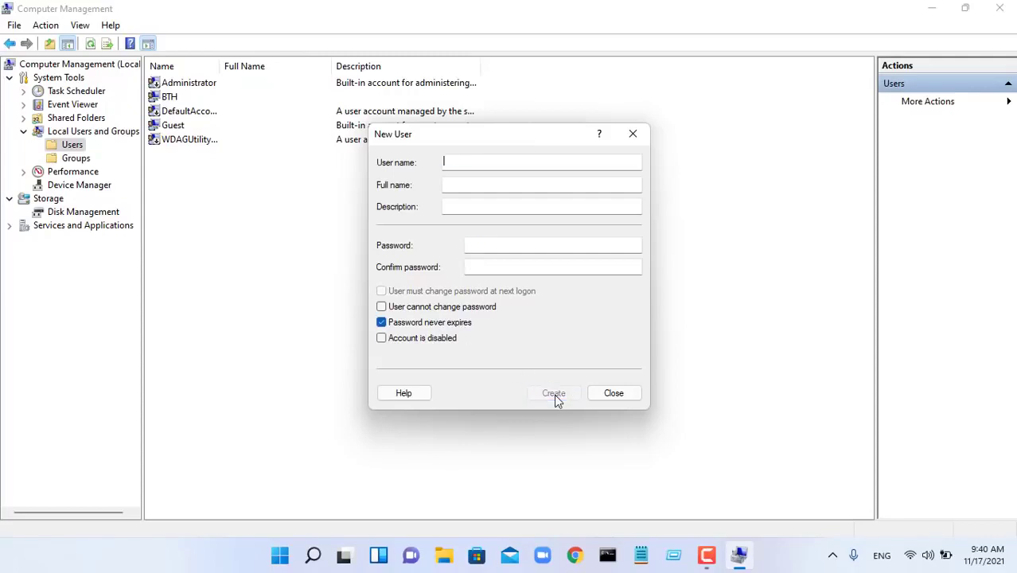
{"action": "left_click", "coordinate": [613, 395]}
{"action": "left_click", "coordinate": [248, 142]}
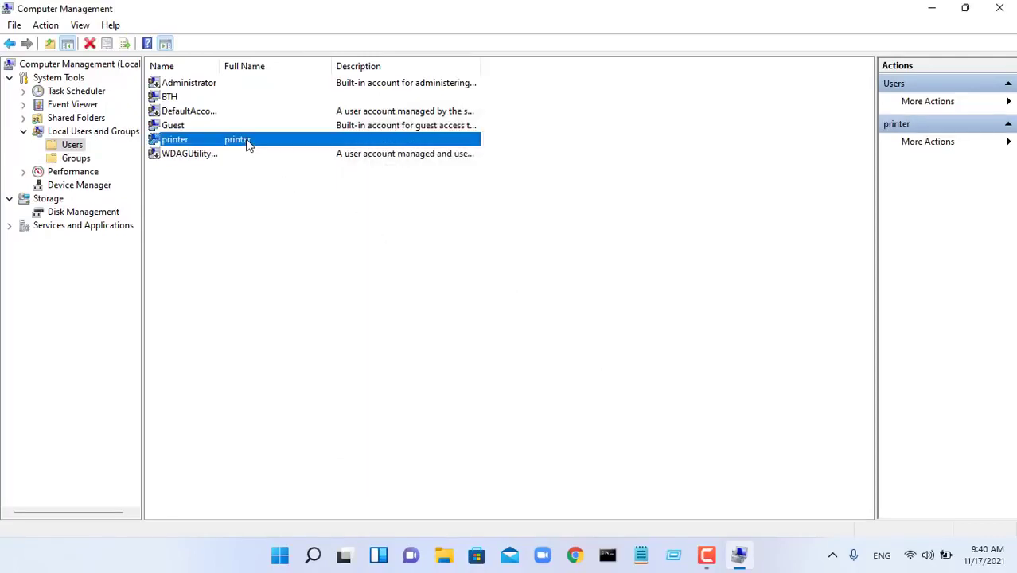
Step: Note the printer account's username and password in Notepad, then minimize it
{"action": "left_click", "coordinate": [640, 556]}
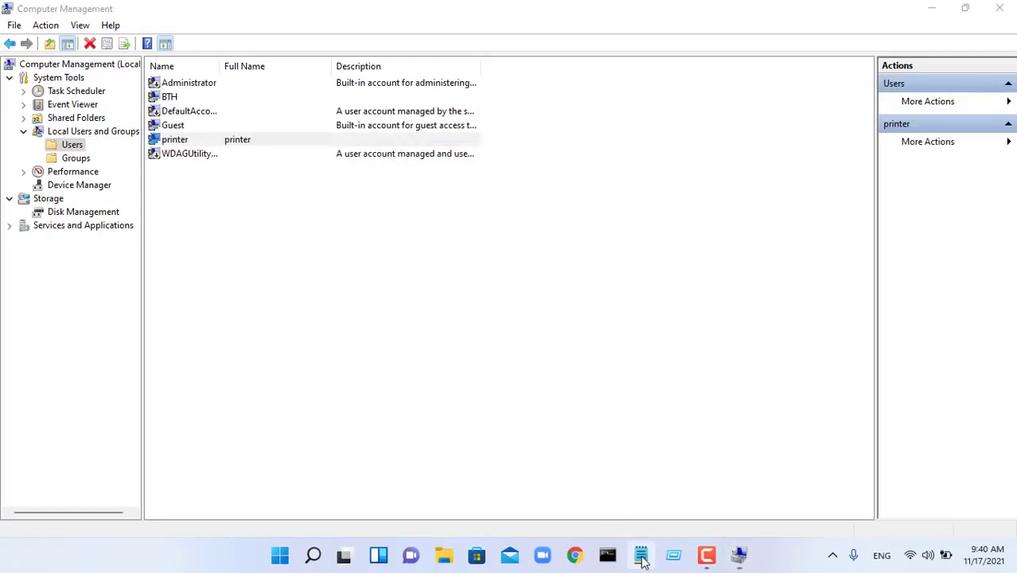
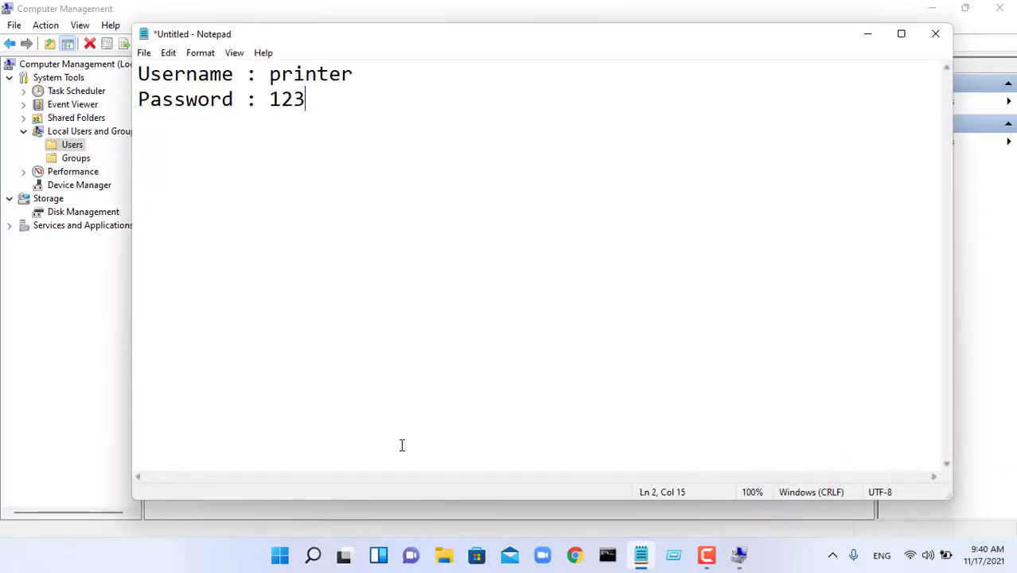
{"action": "left_click_drag", "start_coordinate": [327, 107], "coordinate": [141, 73]}
{"action": "left_click", "coordinate": [869, 34]}
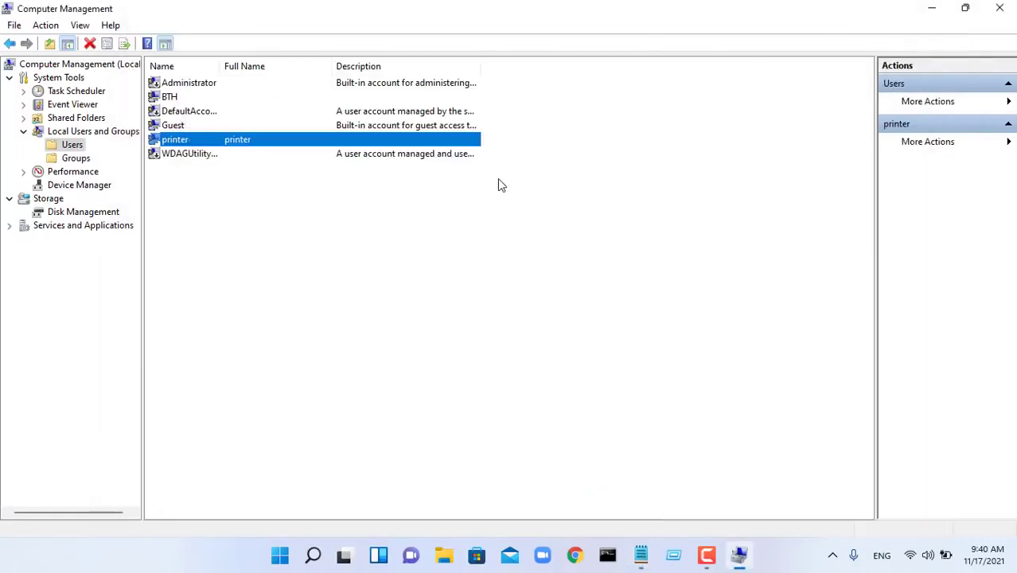
Step: Close Computer Management and go to the LBP2900 page under Settings > Printers & scanners
{"action": "left_click", "coordinate": [1000, 8]}
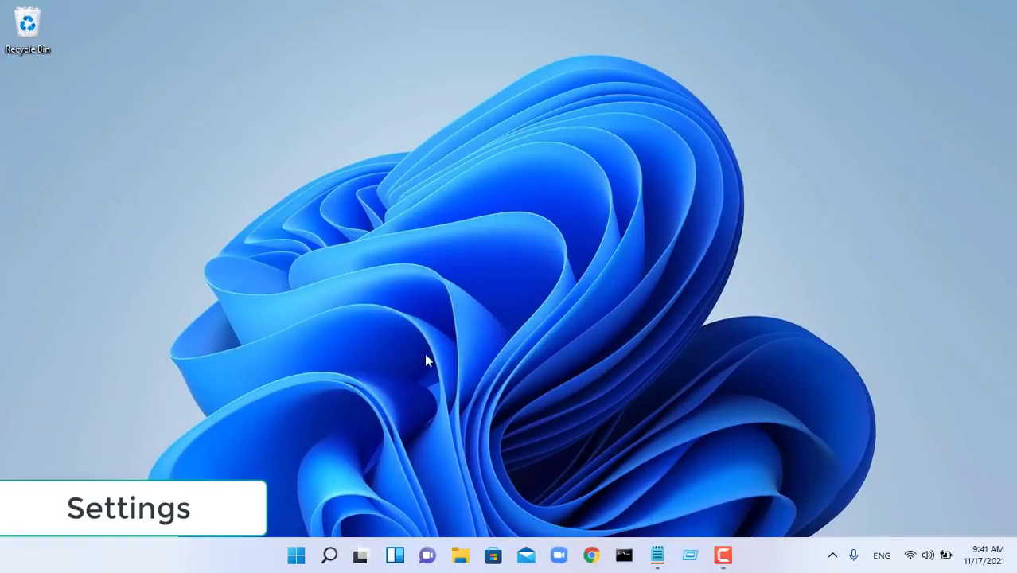
{"action": "left_click", "coordinate": [296, 555]}
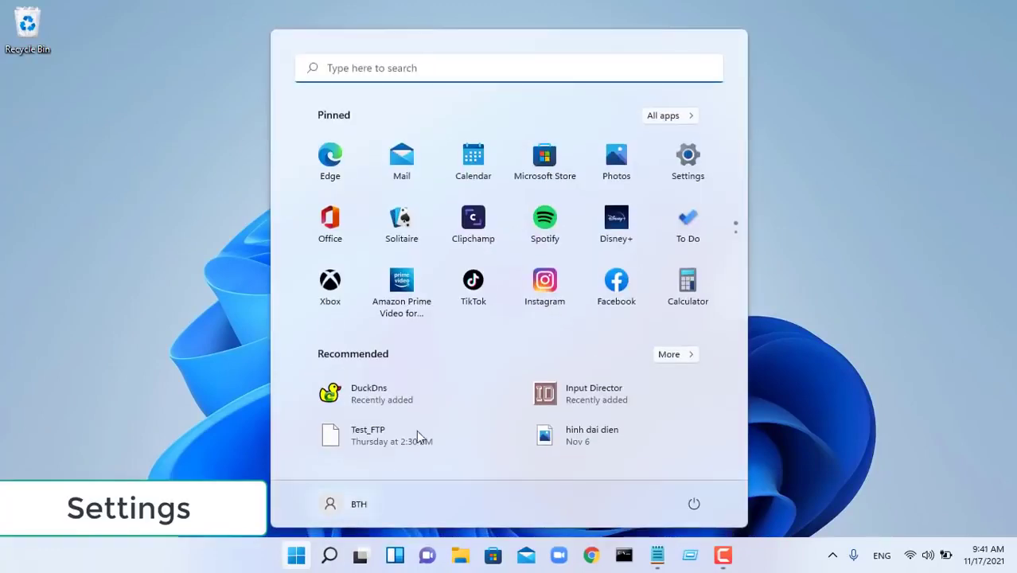
{"action": "left_click", "coordinate": [684, 174]}
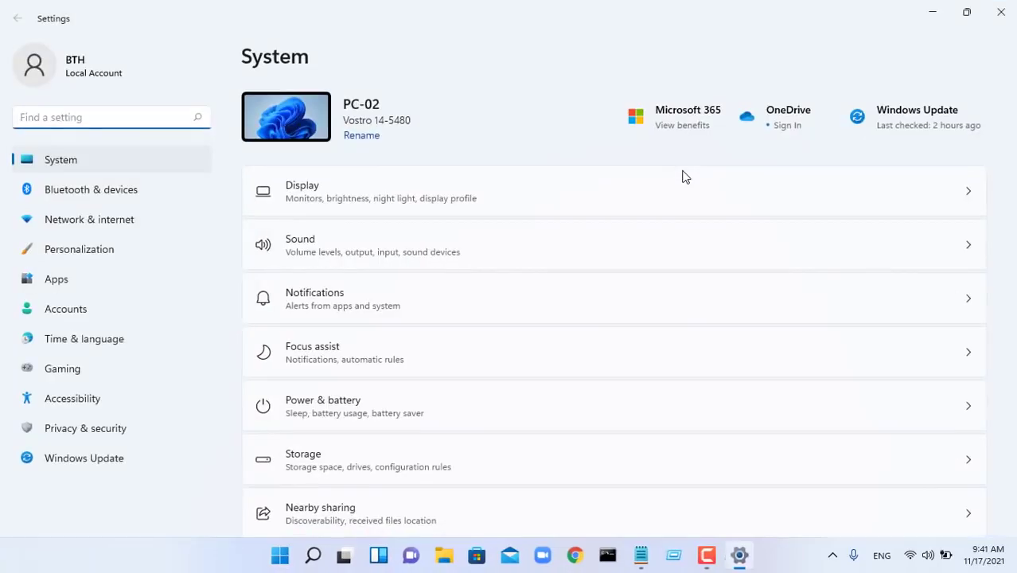
{"action": "left_click", "coordinate": [128, 189]}
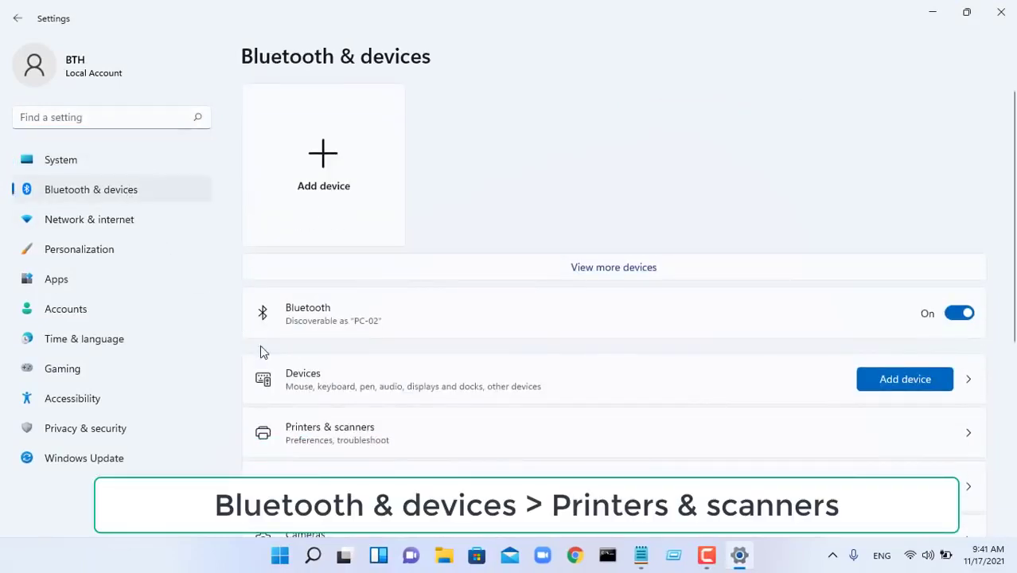
{"action": "left_click", "coordinate": [341, 440]}
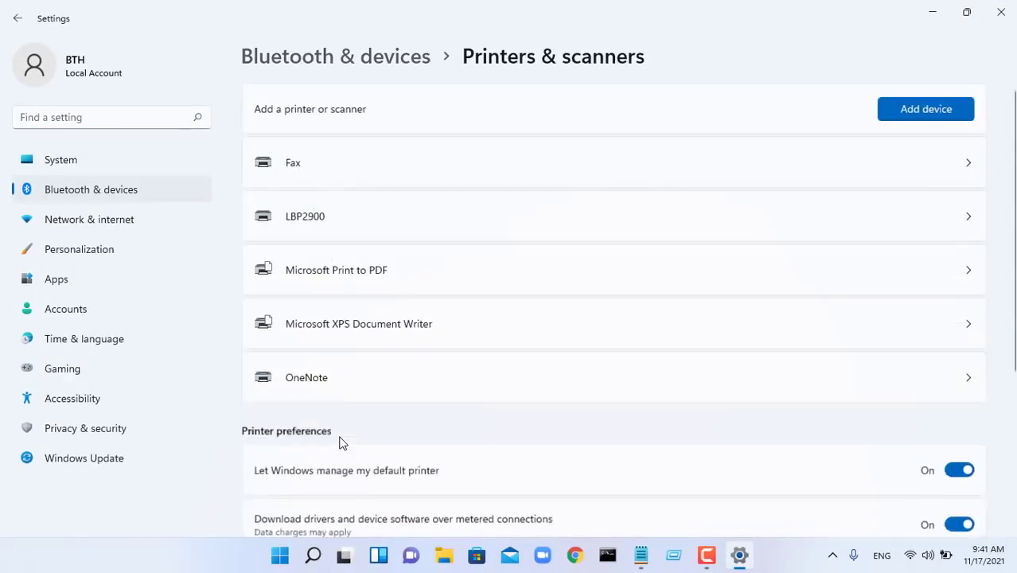
{"action": "left_click", "coordinate": [316, 228]}
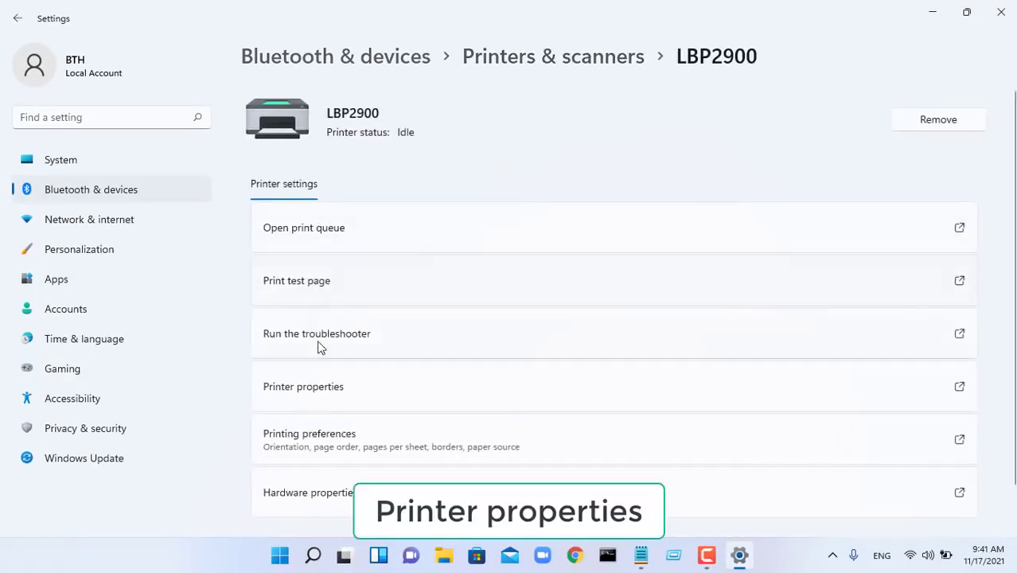
Step: Open the LBP2900 printer properties and close the Settings window
{"action": "left_click", "coordinate": [320, 394]}
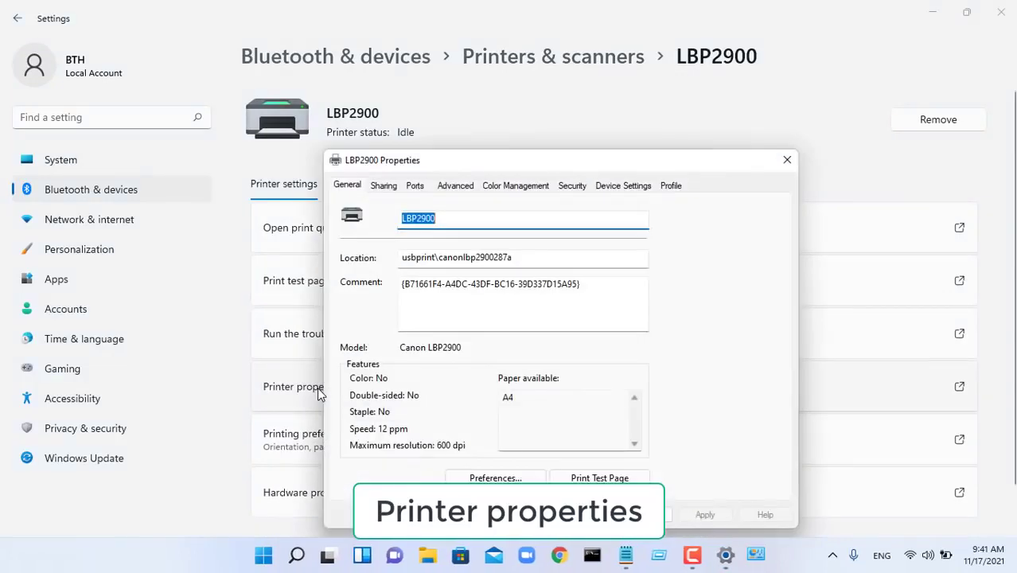
{"action": "left_click", "coordinate": [444, 219]}
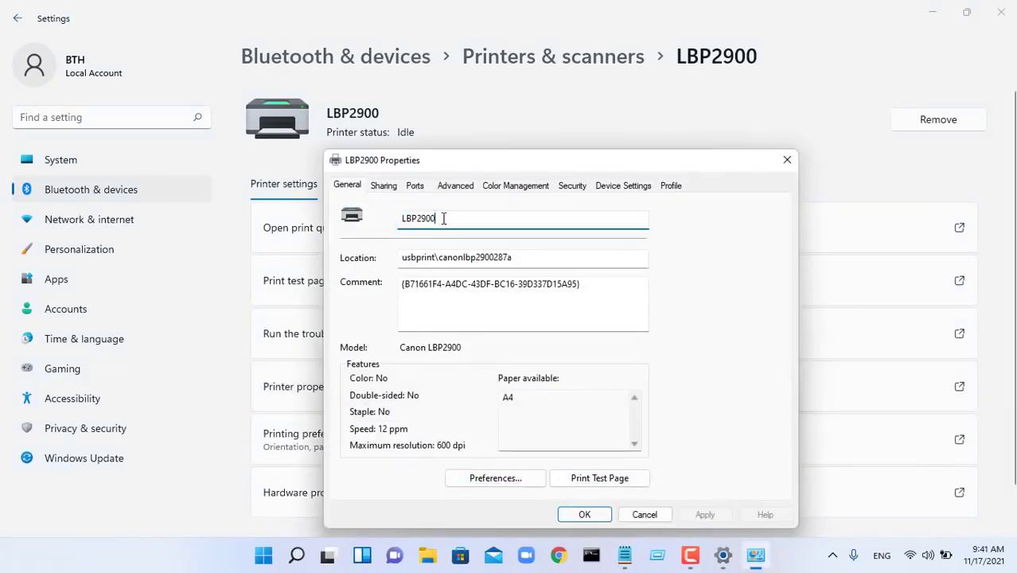
{"action": "left_click", "coordinate": [1001, 17]}
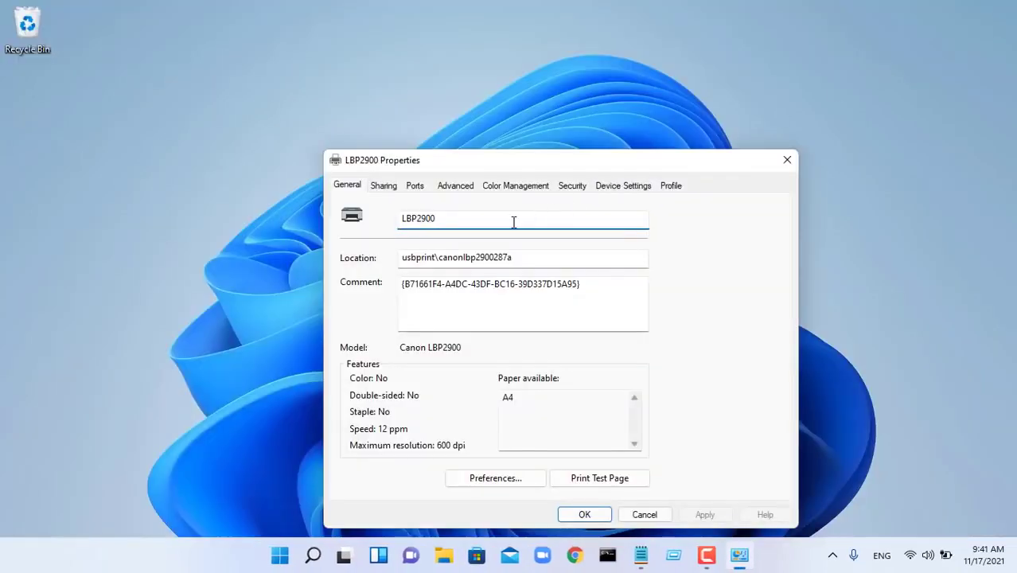
Step: Share the LBP2900 printer under share name LBP2900 and apply
{"action": "left_click", "coordinate": [389, 188]}
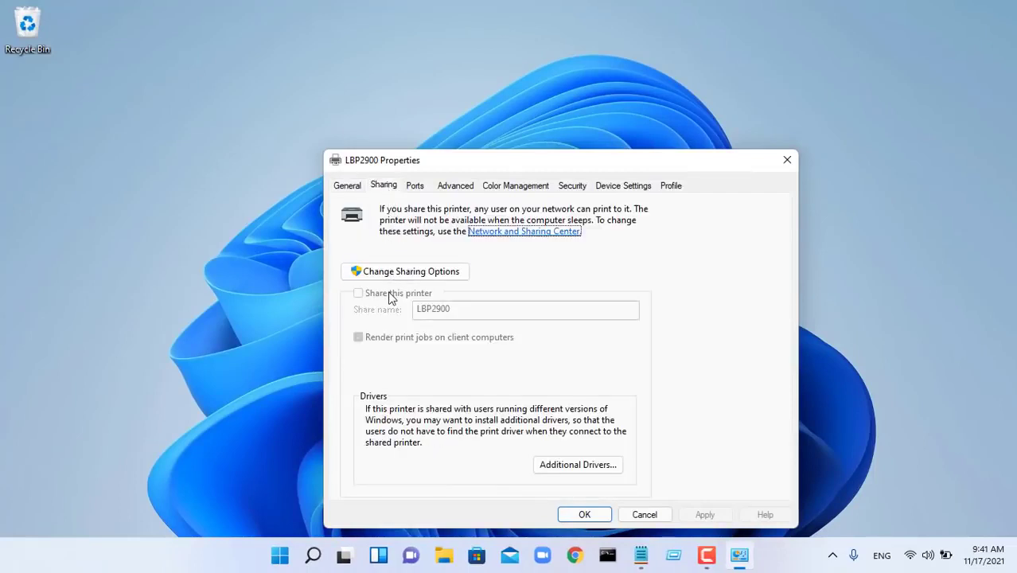
{"action": "left_click", "coordinate": [398, 273]}
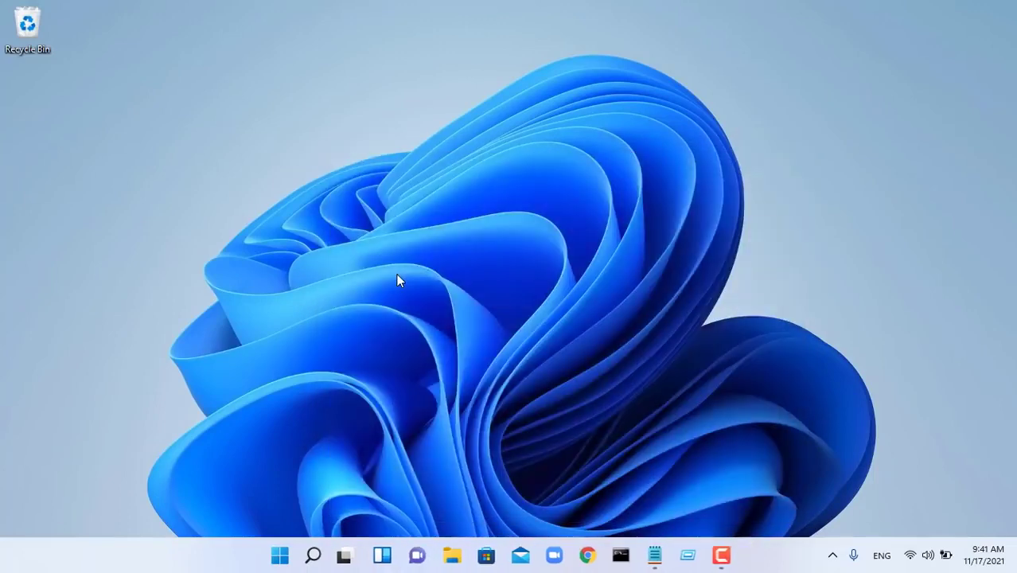
{"action": "left_click", "coordinate": [459, 300]}
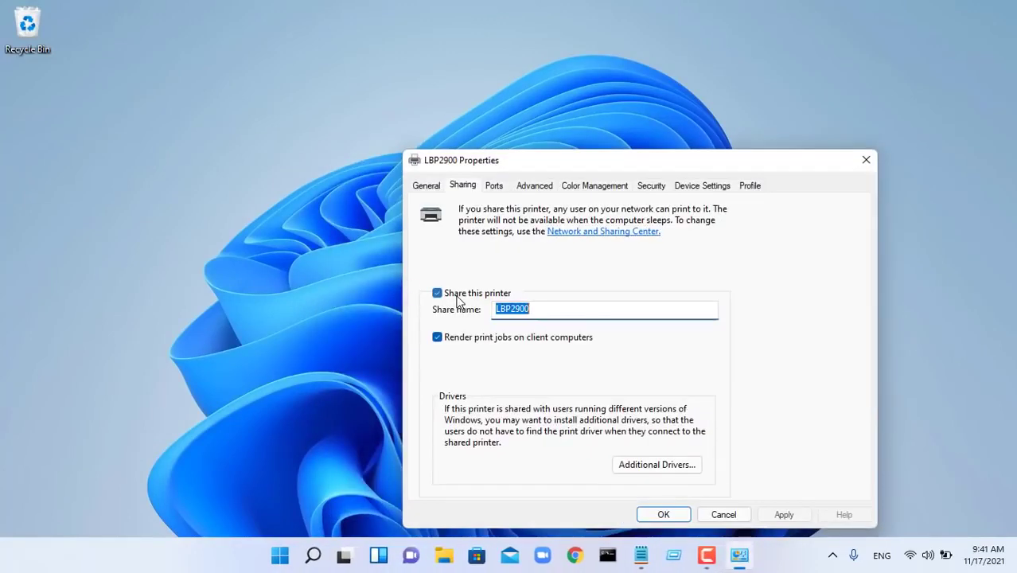
{"action": "left_click", "coordinate": [784, 516]}
{"action": "left_click", "coordinate": [789, 513]}
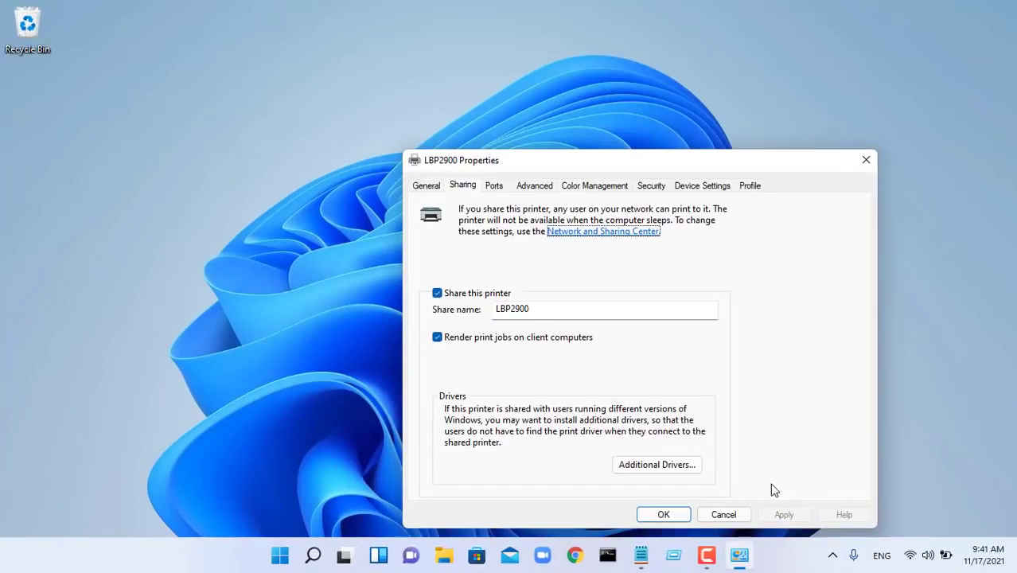
Step: Enable file and printer sharing for the Private profile in advanced sharing settings and save
{"action": "left_click", "coordinate": [602, 233]}
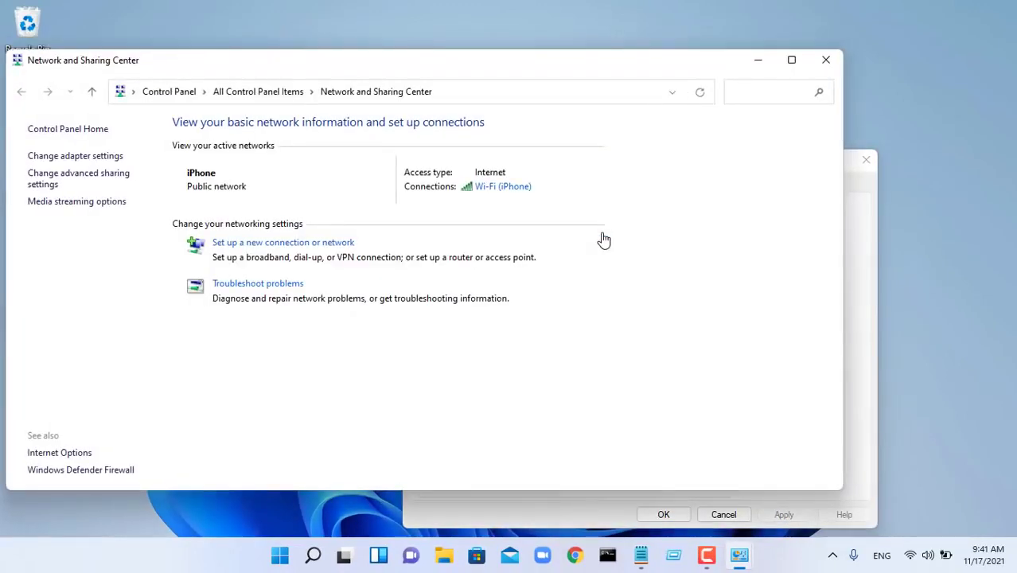
{"action": "left_click", "coordinate": [111, 180]}
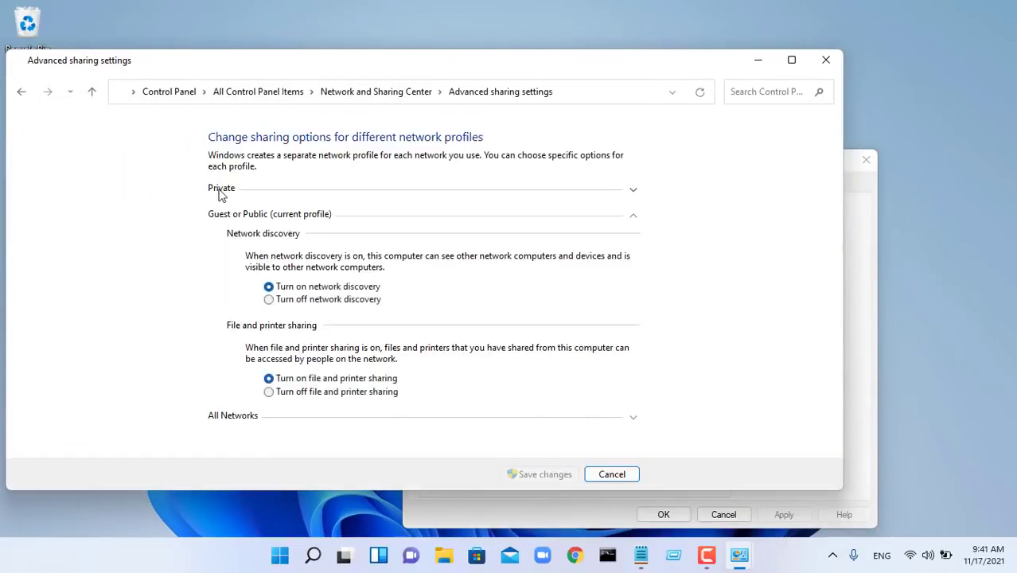
{"action": "left_click", "coordinate": [223, 191]}
{"action": "left_click", "coordinate": [363, 367]}
{"action": "left_click", "coordinate": [634, 191]}
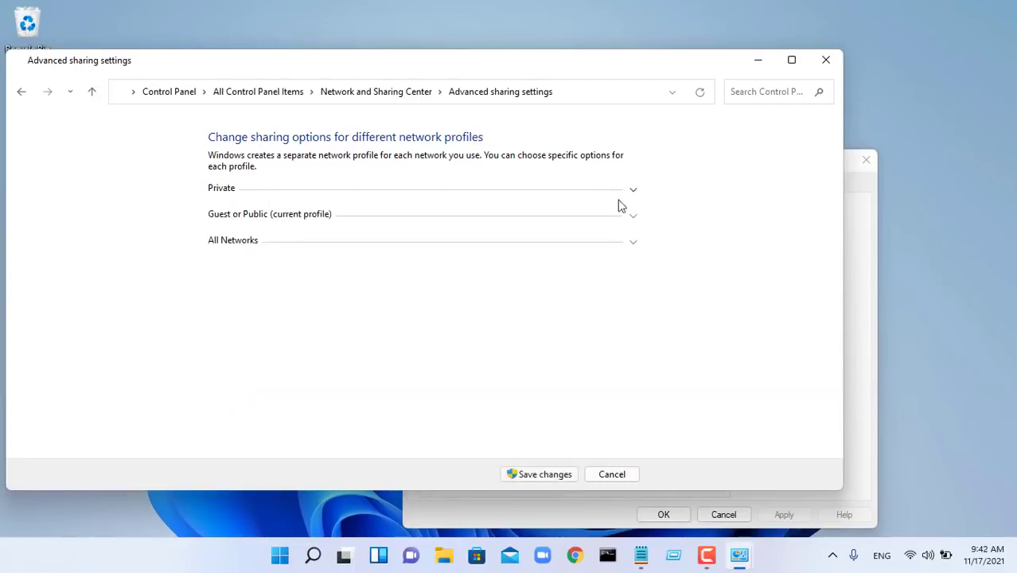
{"action": "left_click", "coordinate": [630, 216]}
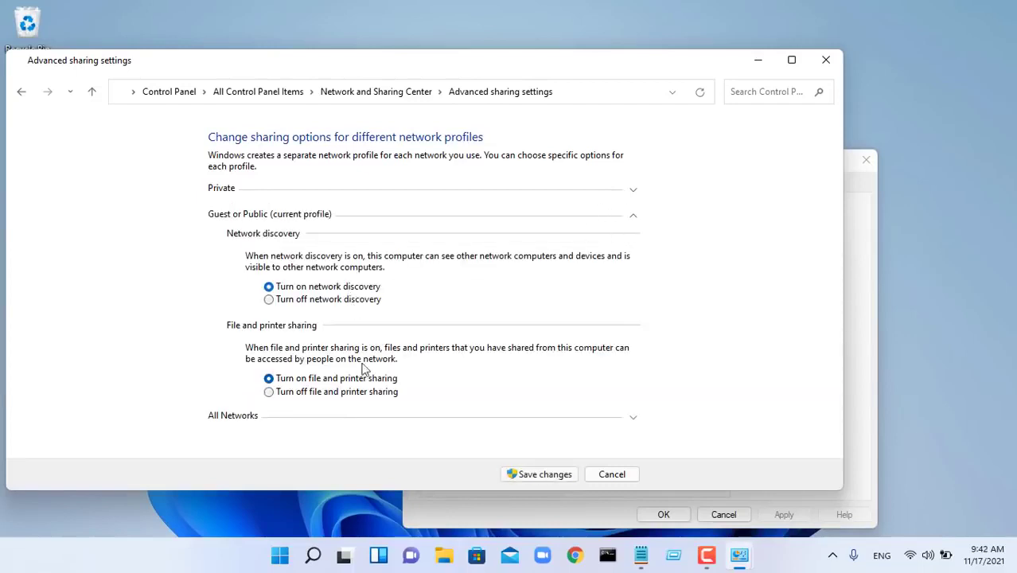
{"action": "left_click", "coordinate": [632, 218]}
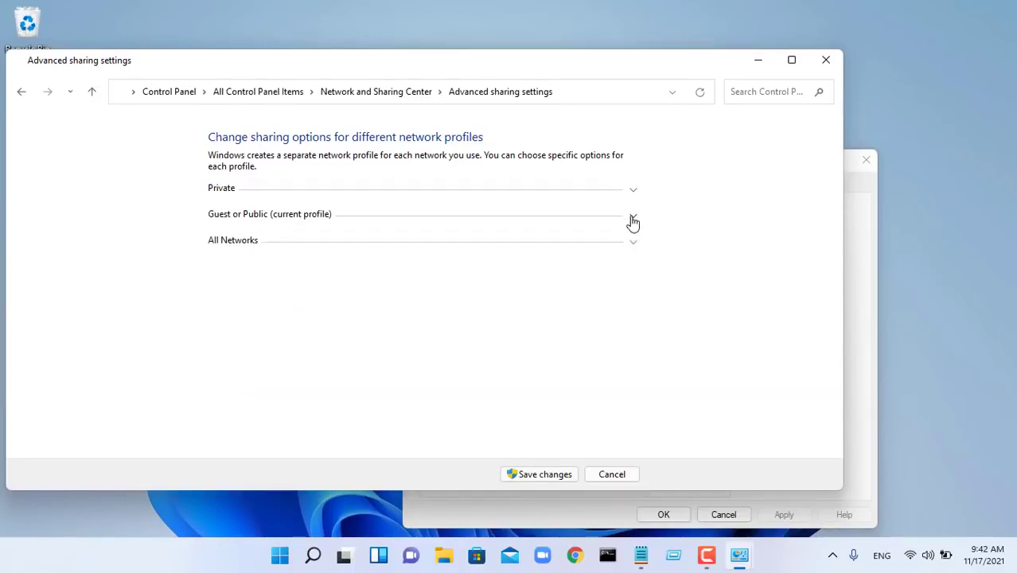
{"action": "left_click", "coordinate": [635, 243]}
{"action": "scroll", "coordinate": [617, 302], "scroll_direction": "down", "scroll_amount": 2}
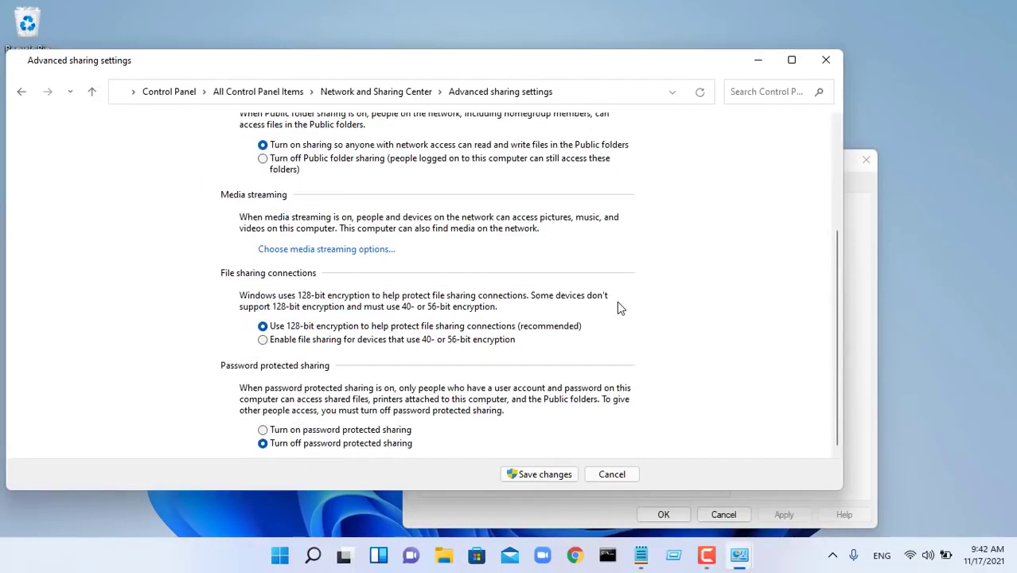
{"action": "left_click", "coordinate": [545, 478]}
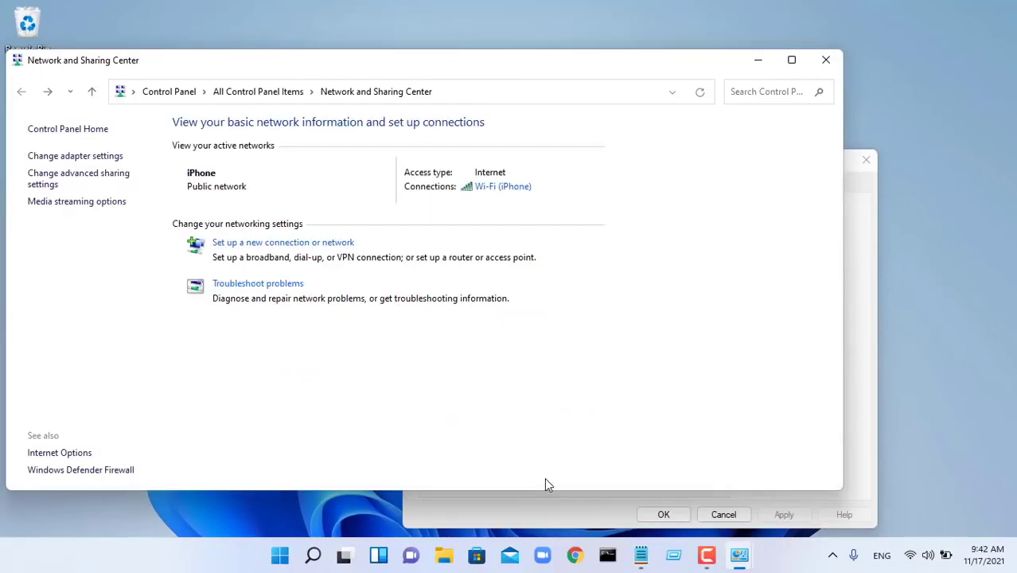
Step: Close the network window and copy the share name LBP2900 from the Sharing tab
{"action": "left_click", "coordinate": [827, 60]}
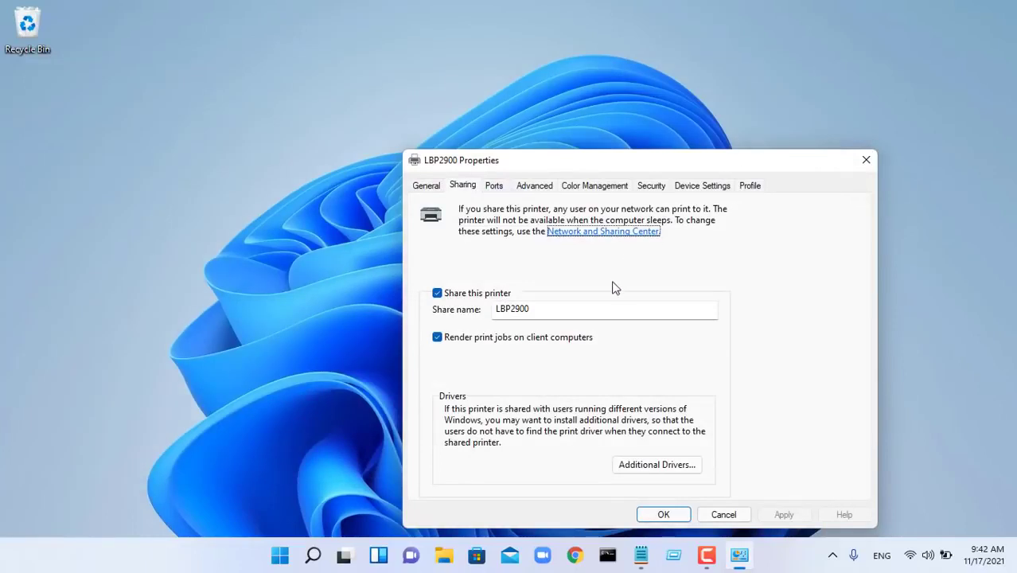
{"action": "left_click", "coordinate": [498, 310]}
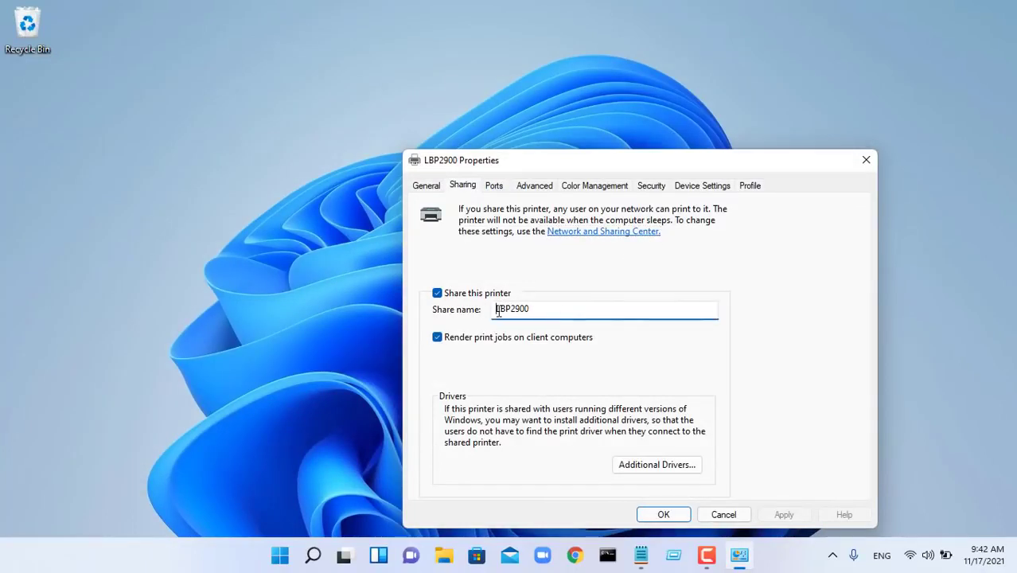
{"action": "left_click_drag", "start_coordinate": [498, 312], "coordinate": [535, 309]}
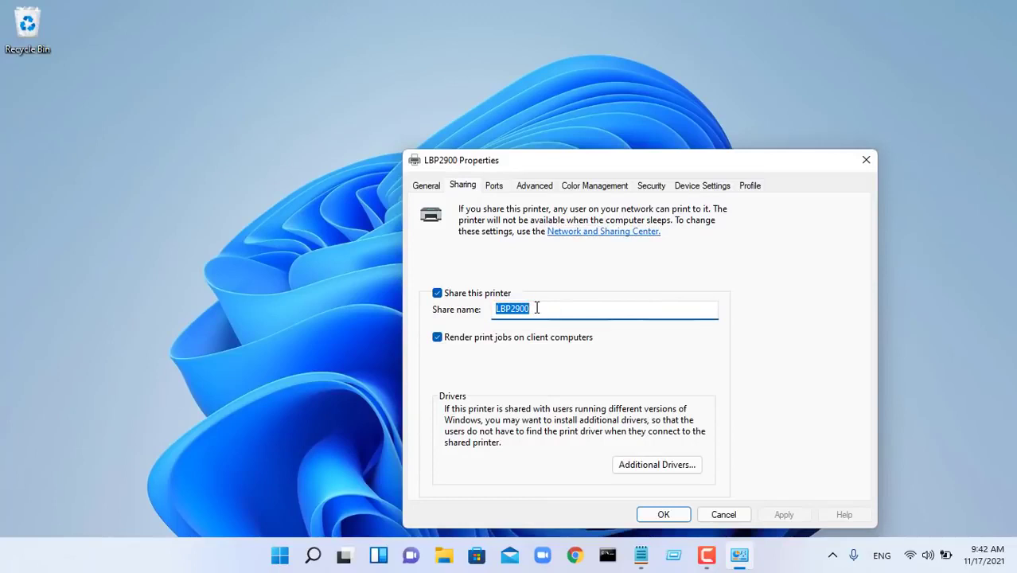
{"action": "right_click", "coordinate": [538, 308]}
{"action": "left_click", "coordinate": [578, 355]}
Step: Paste LBP2900 as a third line in the Notepad note, then minimize it
{"action": "left_click", "coordinate": [641, 555]}
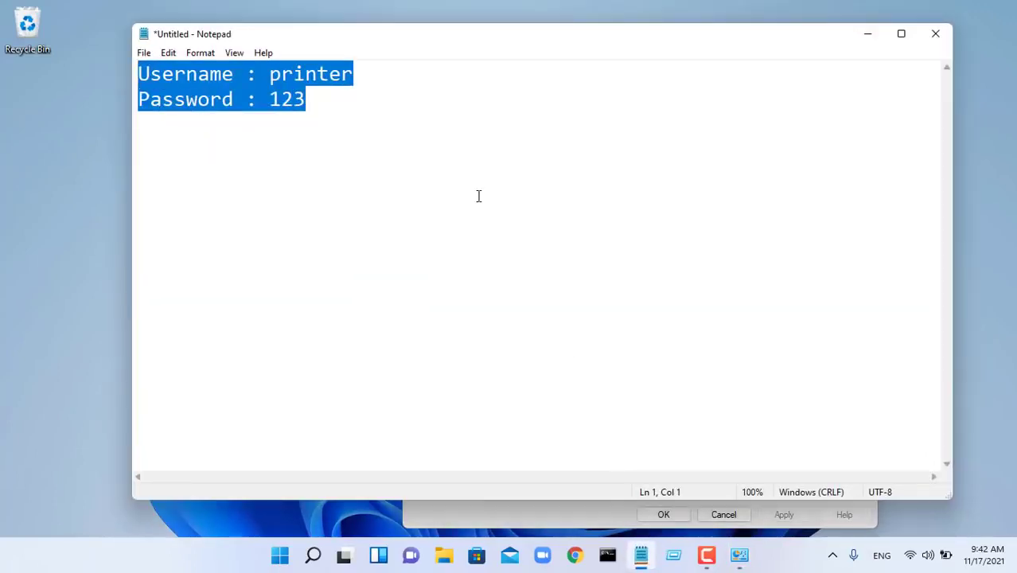
{"action": "left_click", "coordinate": [441, 110]}
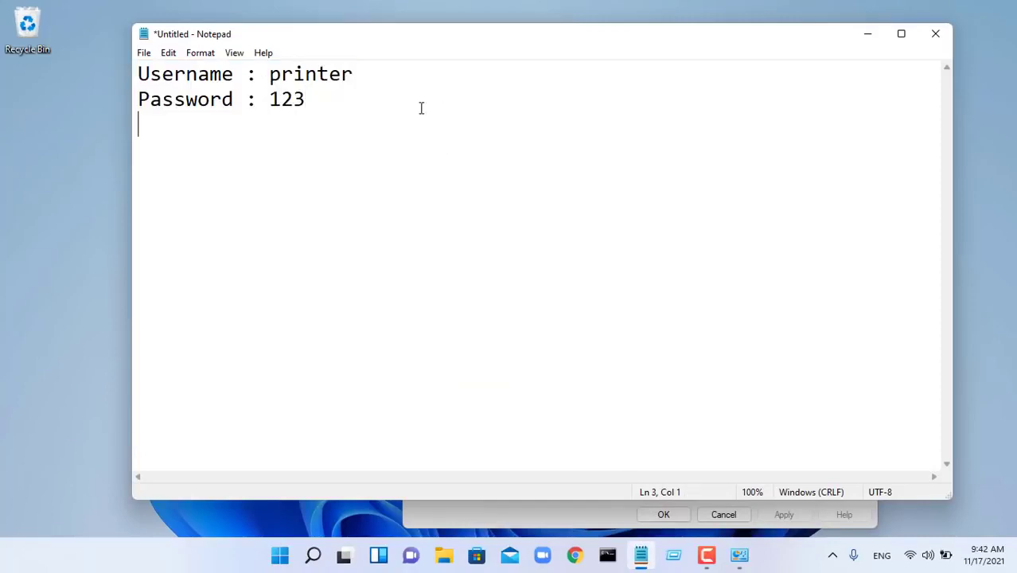
{"action": "right_click", "coordinate": [415, 115]}
{"action": "left_click", "coordinate": [458, 191]}
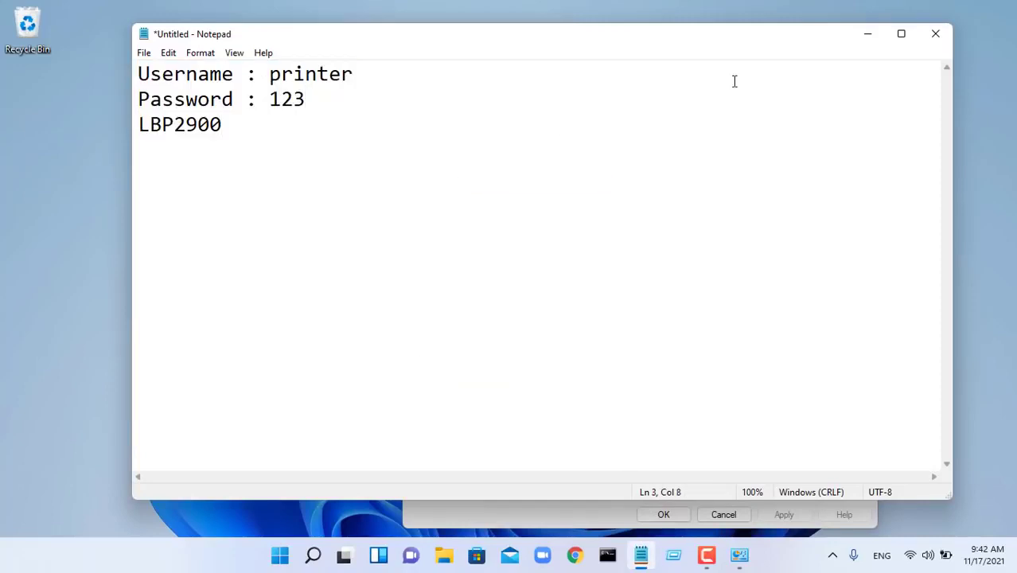
{"action": "left_click", "coordinate": [867, 35]}
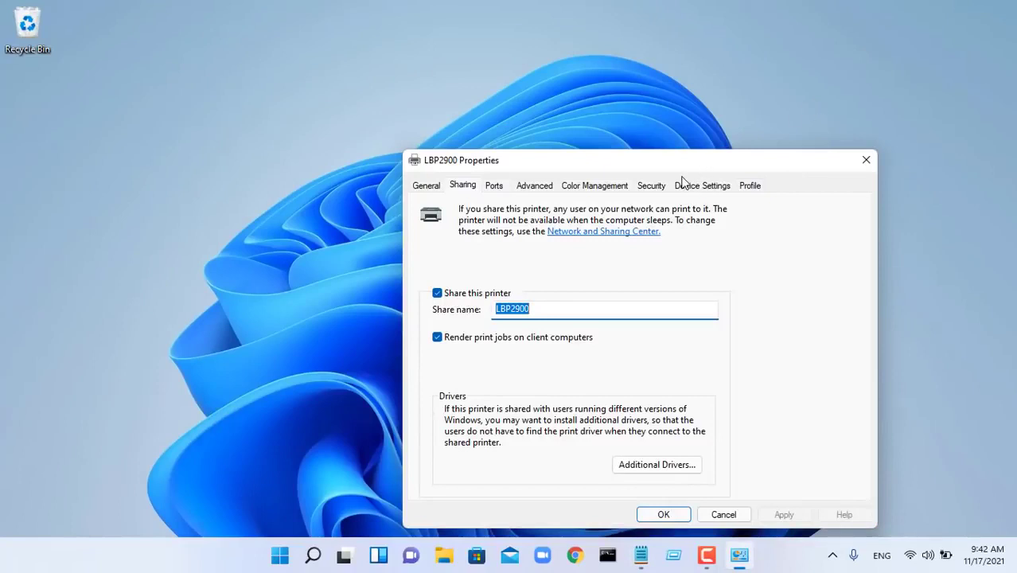
Step: On the Security tab, add user 'printer' copied from the notes and resolve it to PC-02\printer
{"action": "left_click", "coordinate": [652, 191]}
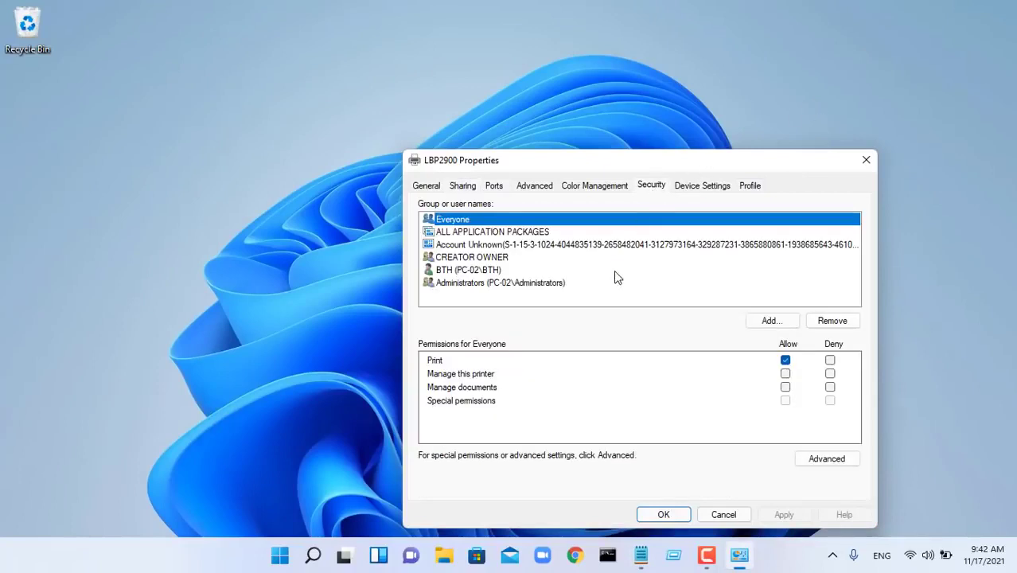
{"action": "left_click", "coordinate": [768, 328]}
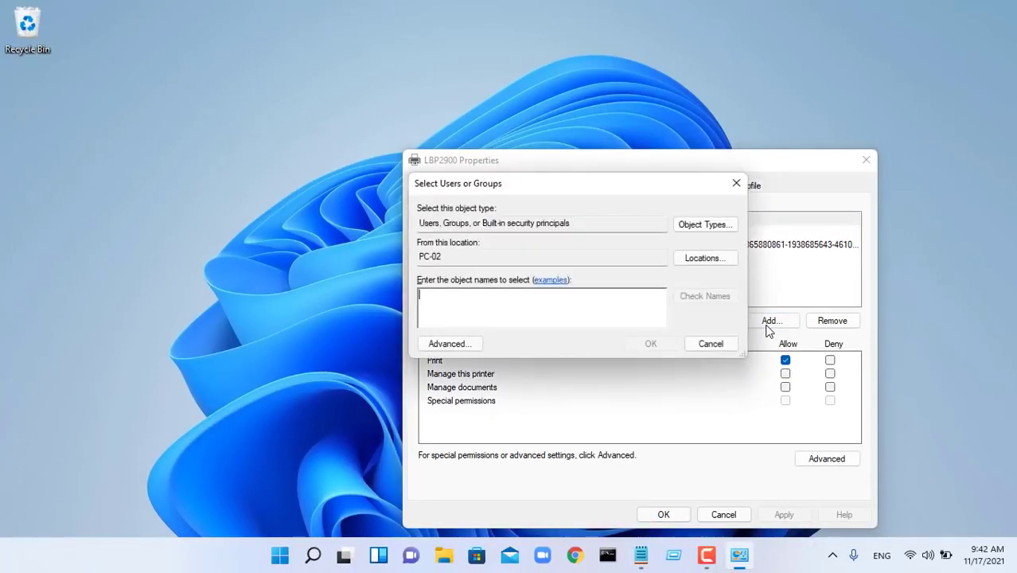
{"action": "left_click", "coordinate": [641, 555]}
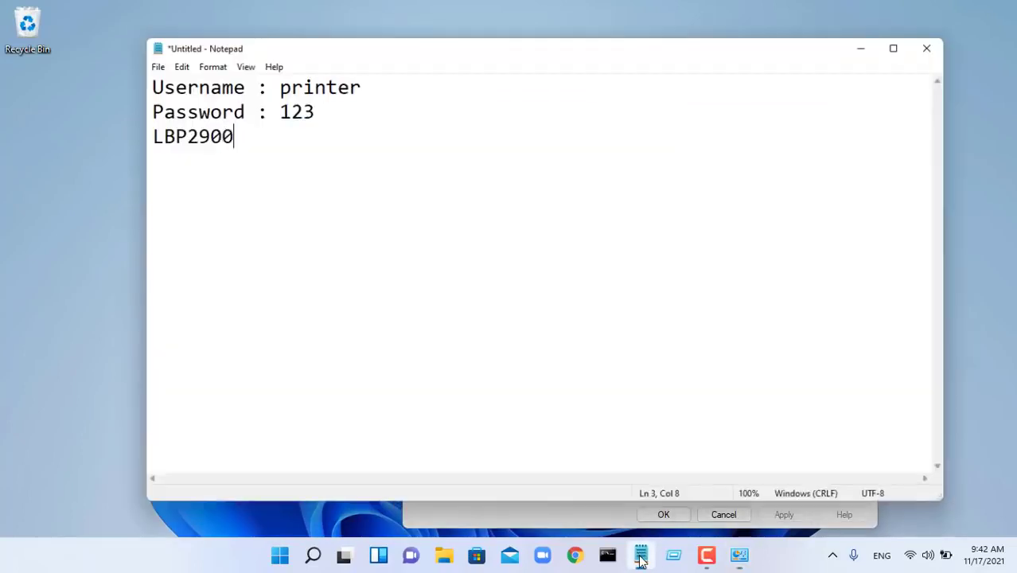
{"action": "left_click_drag", "start_coordinate": [270, 74], "coordinate": [354, 74]}
{"action": "right_click", "coordinate": [337, 77]}
{"action": "left_click", "coordinate": [387, 136]}
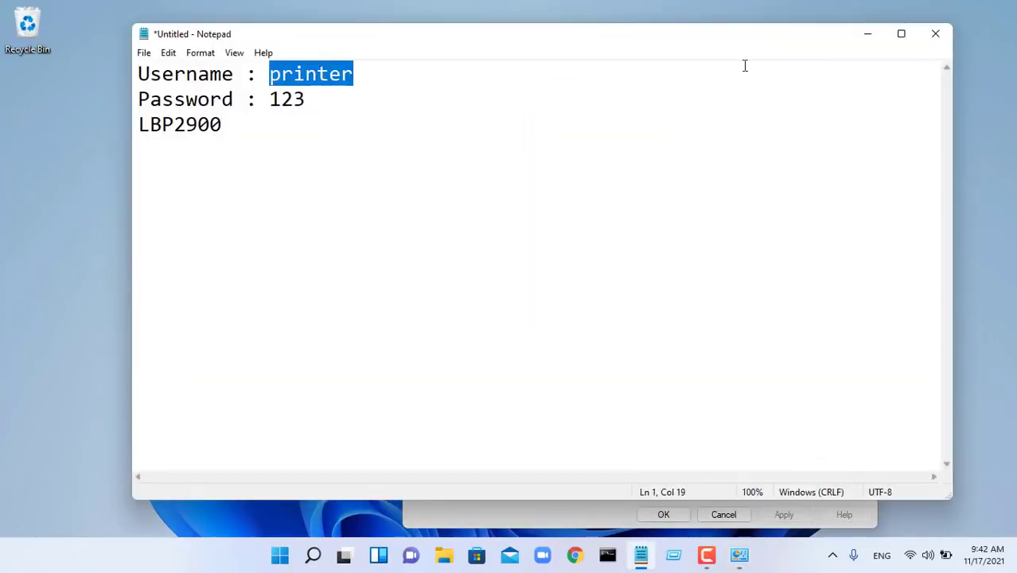
{"action": "left_click", "coordinate": [869, 36]}
{"action": "right_click", "coordinate": [581, 305]}
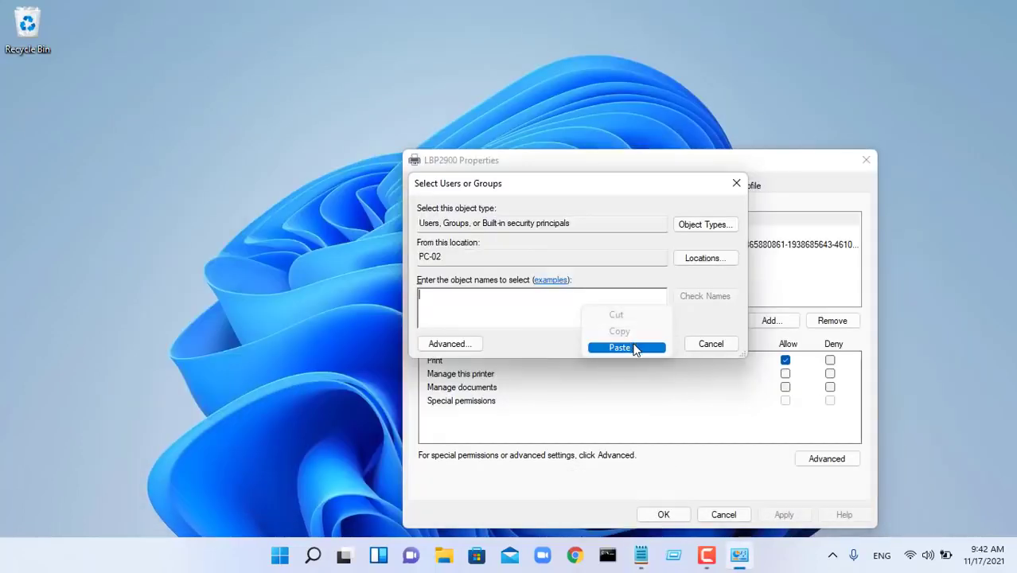
{"action": "left_click", "coordinate": [634, 348]}
{"action": "left_click", "coordinate": [719, 295]}
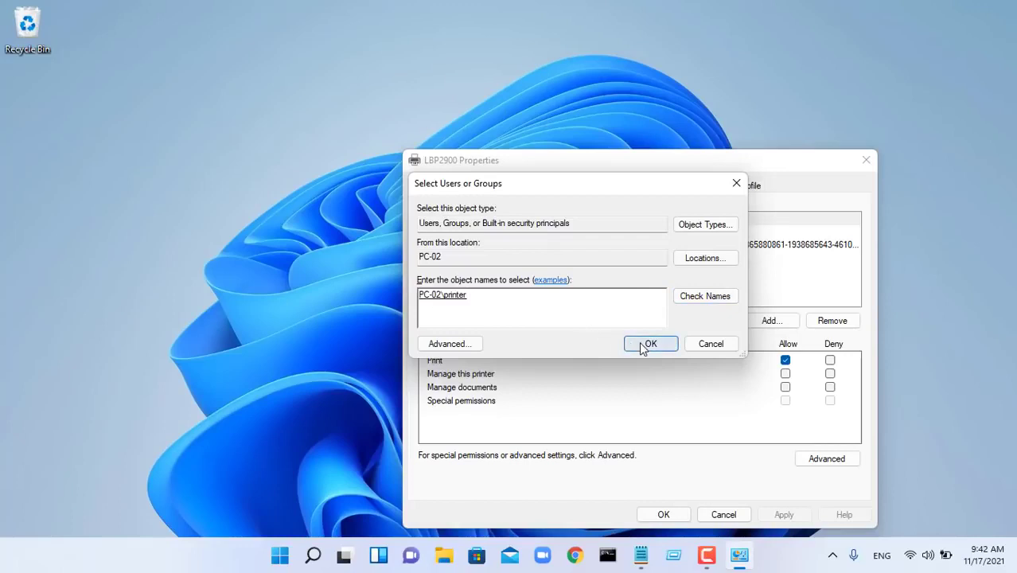
Step: Copy PC-02 and turn the note's third line into \\PC-02\LBP2900
{"action": "double_click", "coordinate": [443, 256]}
{"action": "right_click", "coordinate": [428, 259]}
{"action": "left_click", "coordinate": [461, 300]}
{"action": "left_click", "coordinate": [641, 555]}
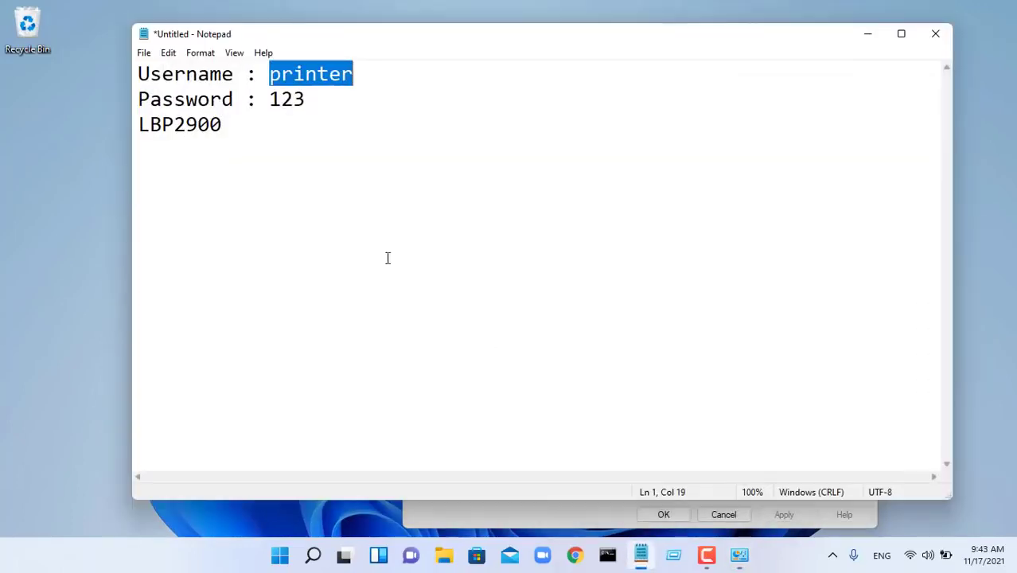
{"action": "left_click", "coordinate": [138, 124]}
{"action": "type", "text": "\\\\"}
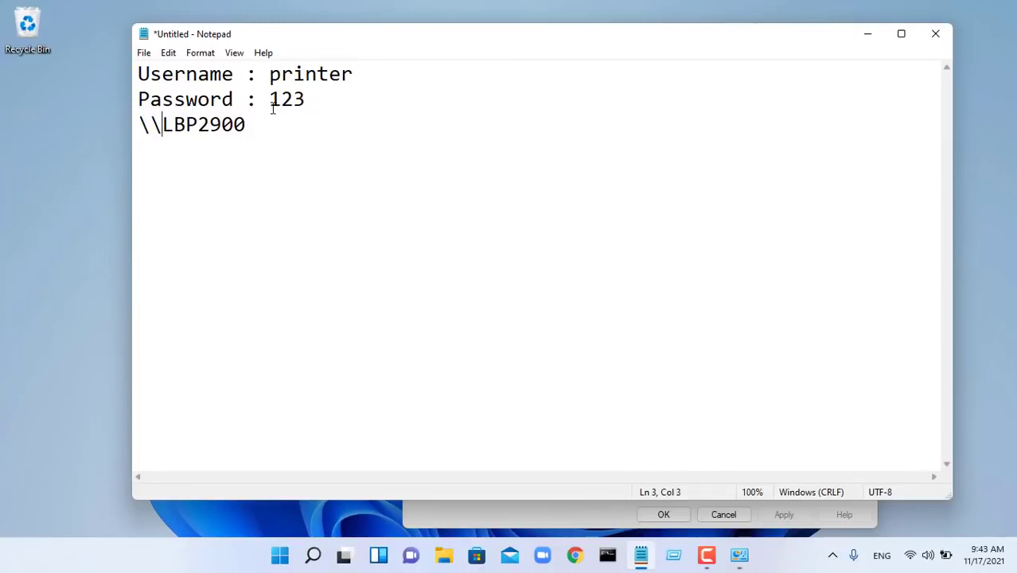
{"action": "right_click", "coordinate": [256, 134]}
{"action": "left_click", "coordinate": [322, 204]}
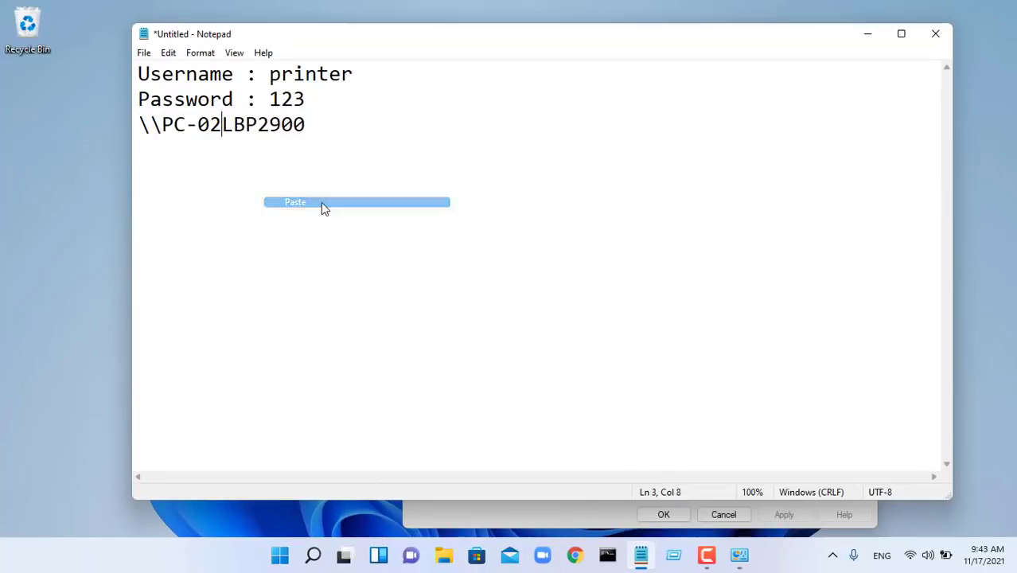
{"action": "type", "text": "\\"}
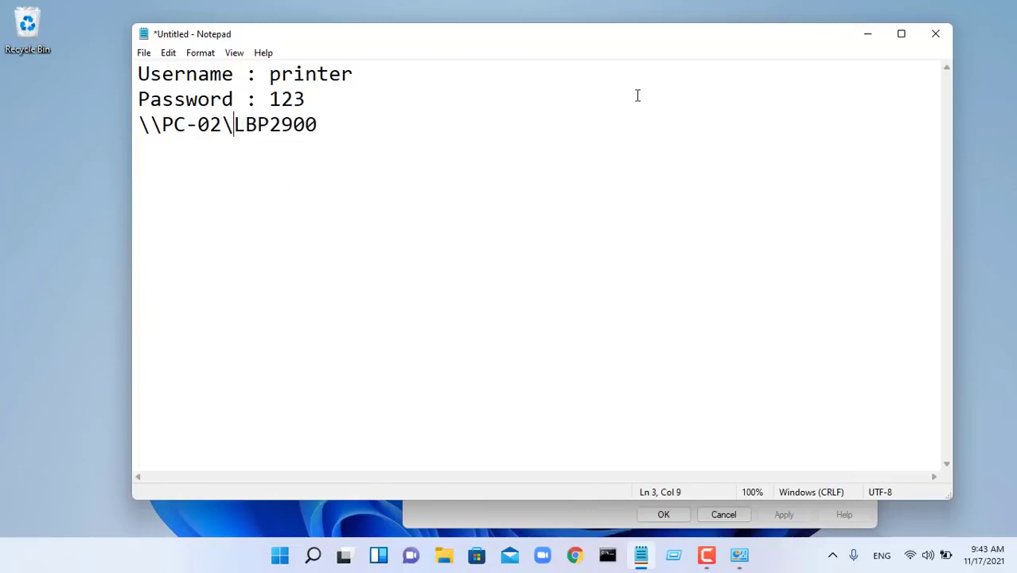
{"action": "left_click", "coordinate": [866, 35]}
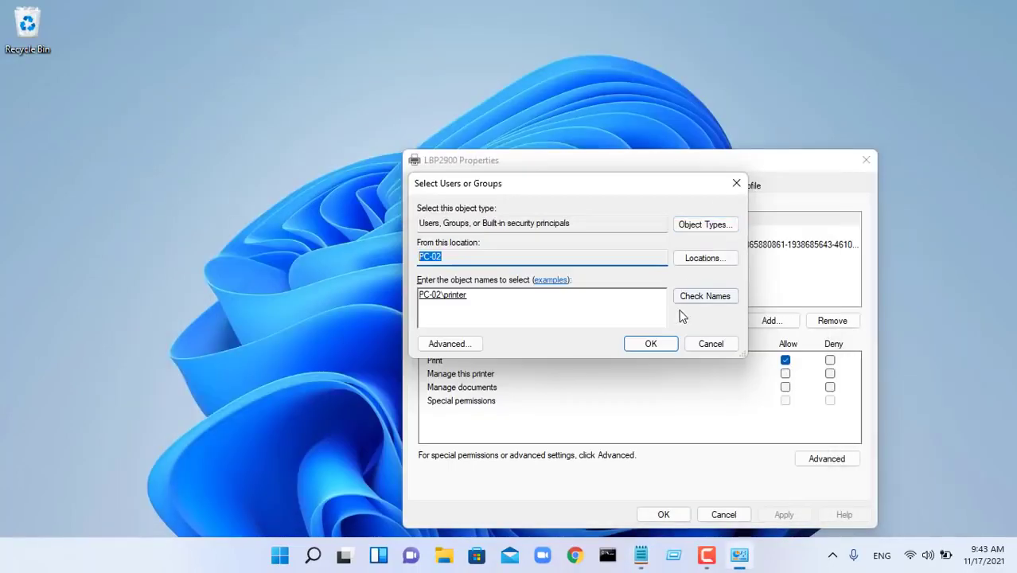
Step: Allow PC-02\printer Manage this printer and Manage documents, apply, and close the properties
{"action": "left_click", "coordinate": [667, 348]}
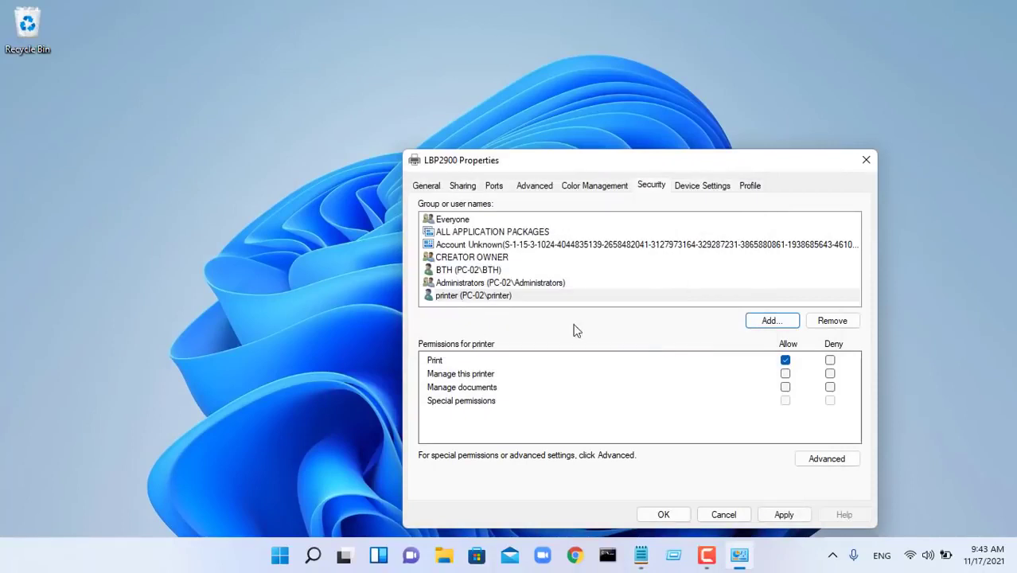
{"action": "left_click", "coordinate": [500, 296]}
{"action": "left_click", "coordinate": [785, 373]}
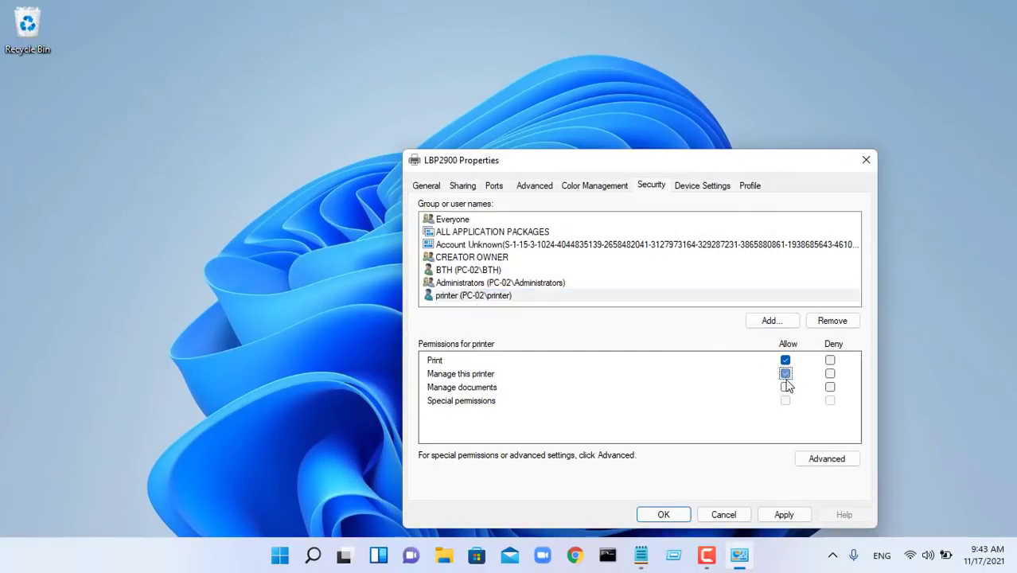
{"action": "left_click", "coordinate": [796, 515]}
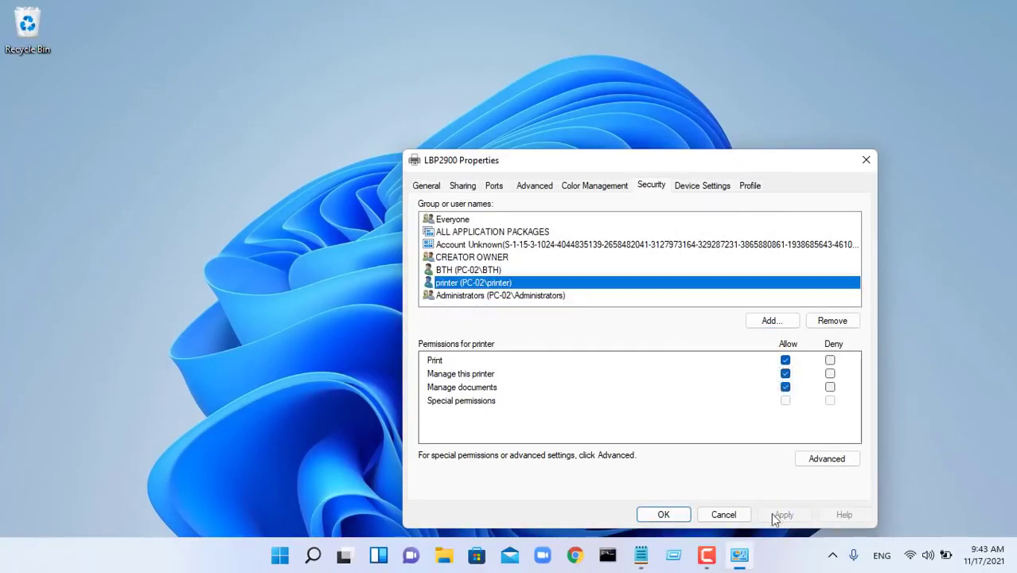
{"action": "left_click", "coordinate": [664, 515]}
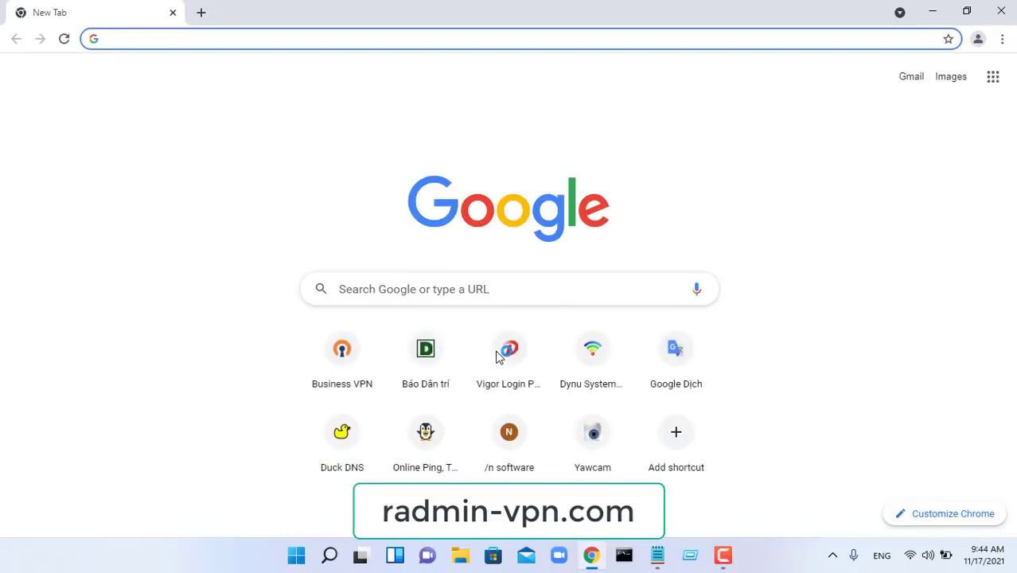
Step: Go to radmin-vpn.com, download the Radmin VPN installer and run the downloaded .exe
{"action": "type", "text": "ra"}
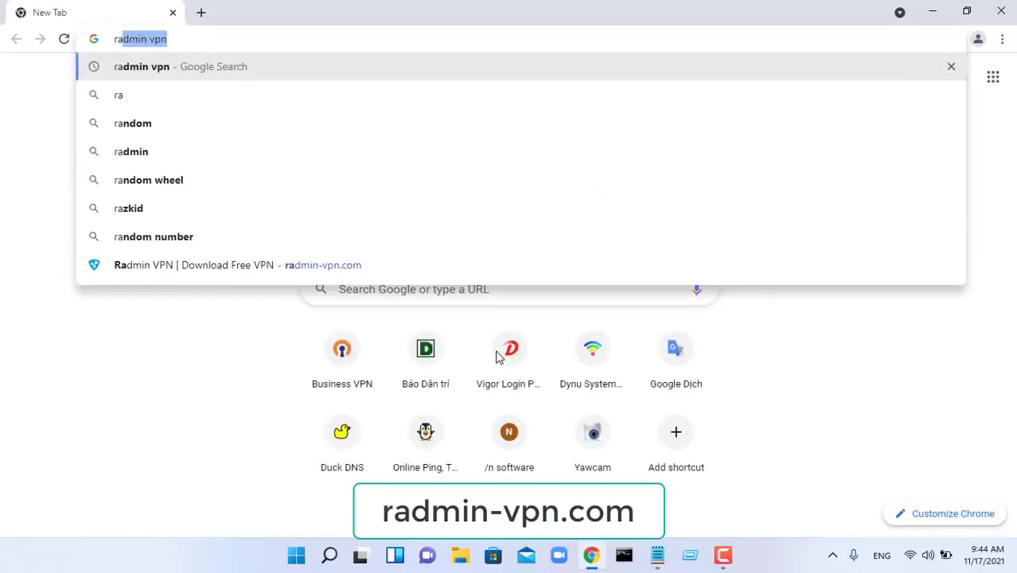
{"action": "type", "text": "dmin-v"}
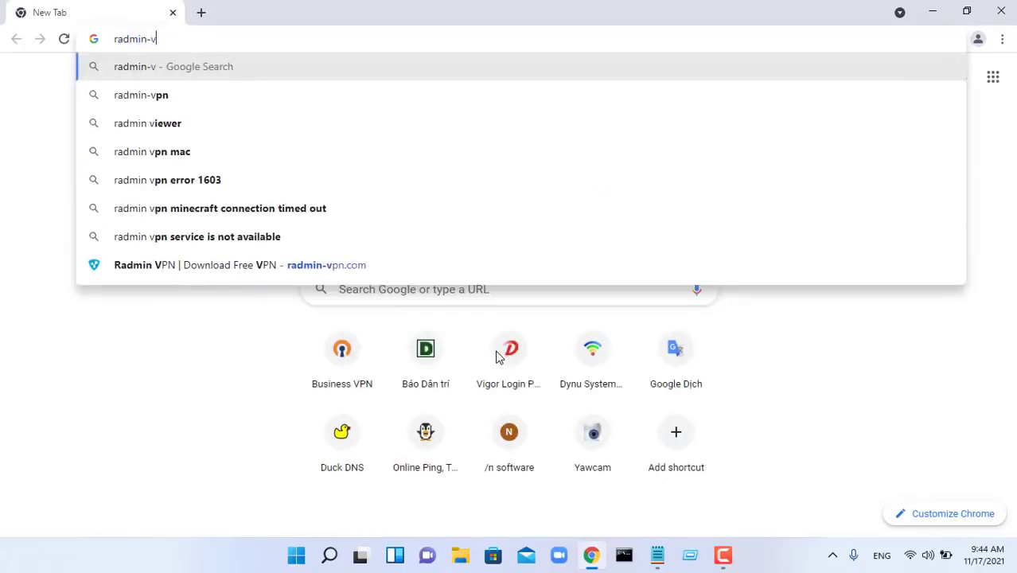
{"action": "type", "text": "pn.com"}
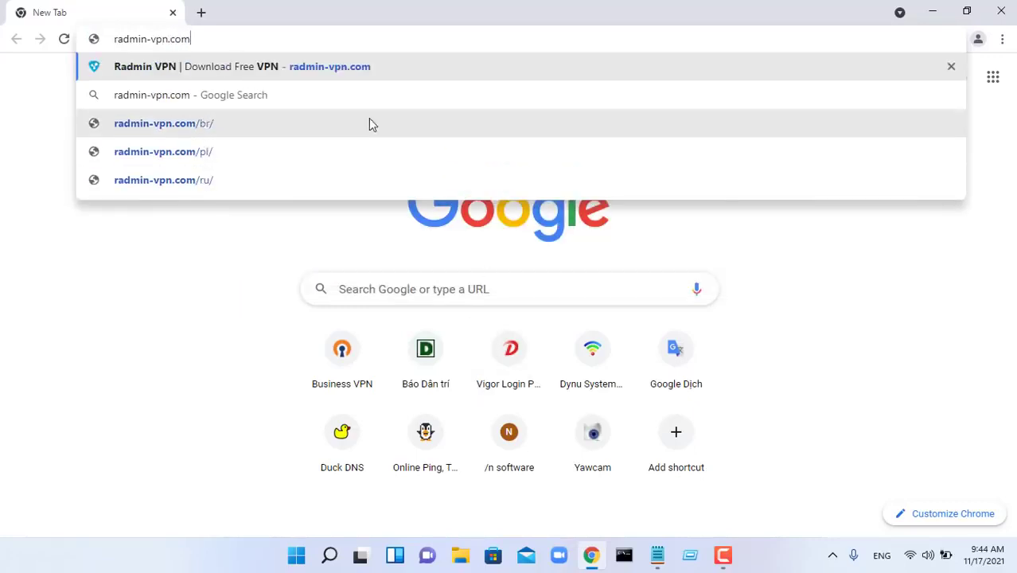
{"action": "left_click", "coordinate": [342, 71]}
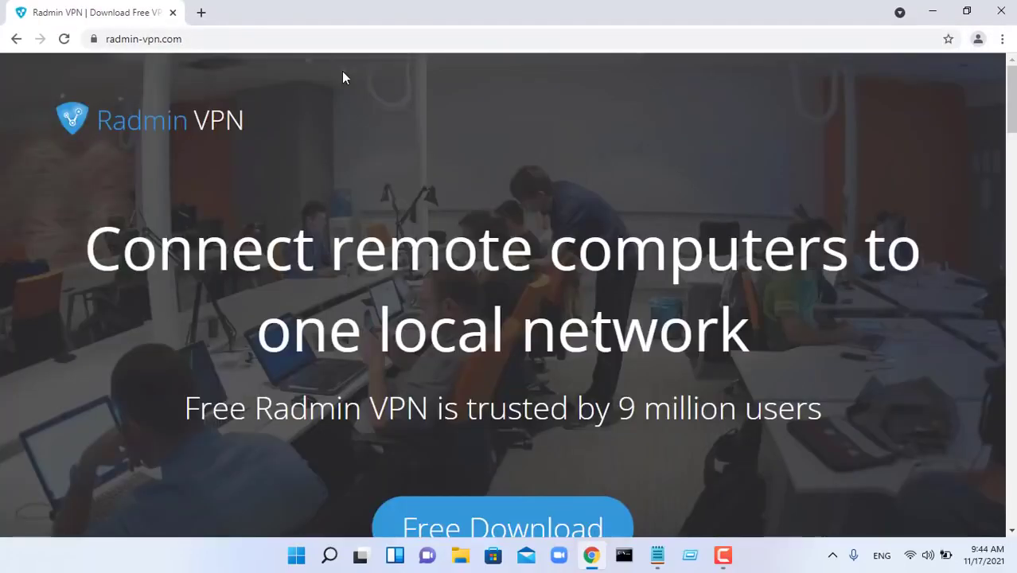
{"action": "scroll", "coordinate": [349, 92], "scroll_direction": "down", "scroll_amount": 3}
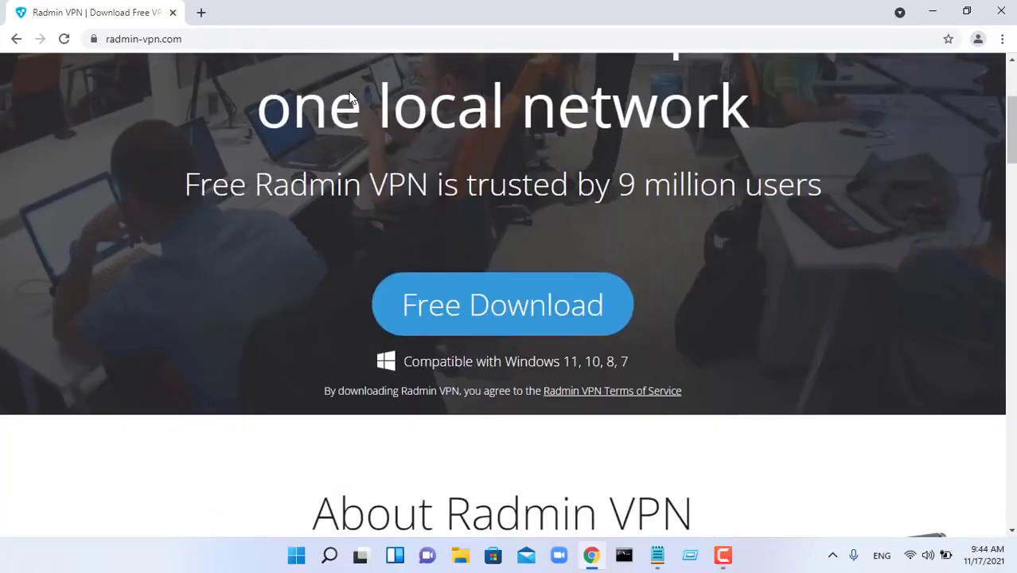
{"action": "left_click", "coordinate": [509, 317]}
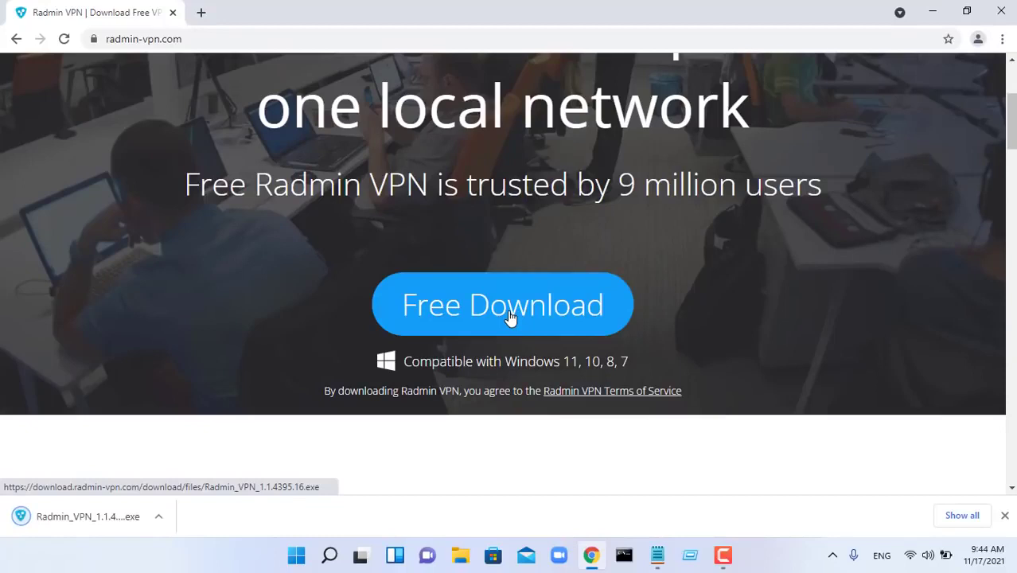
{"action": "left_click", "coordinate": [135, 522]}
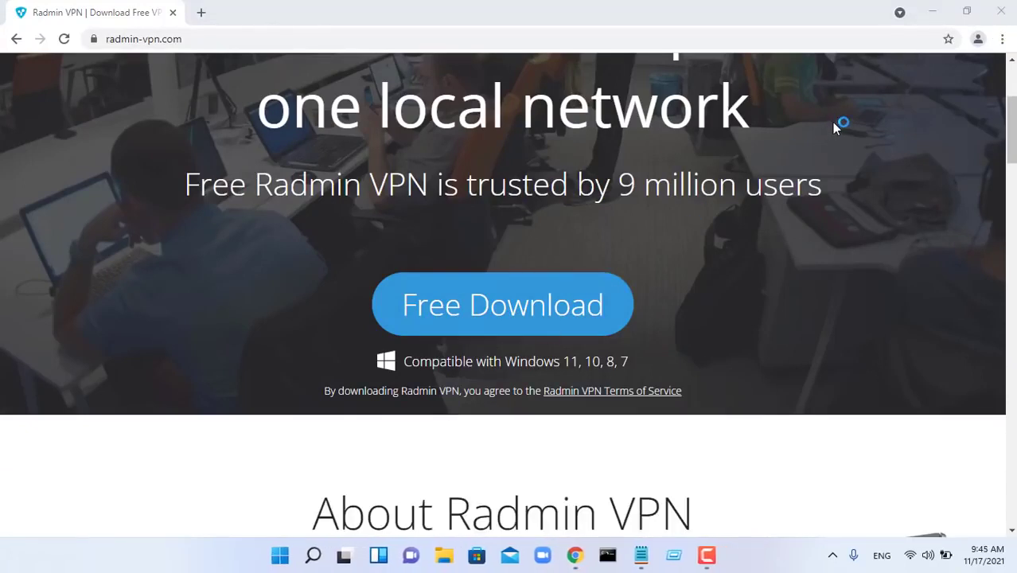
Step: Run the Radmin VPN installer to completion so it opens with PC-02 online at 26.52.222.233
{"action": "left_click", "coordinate": [995, 19]}
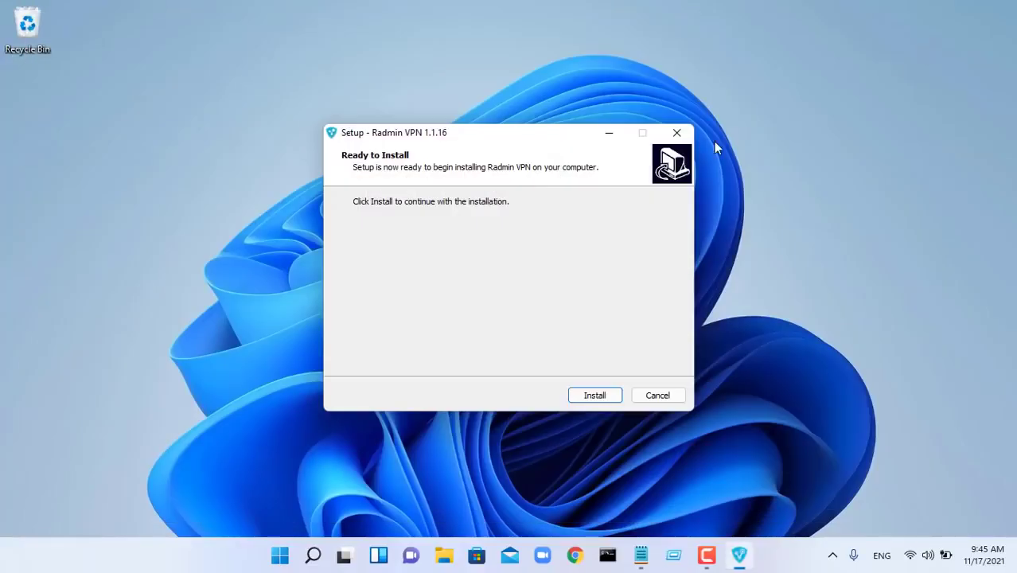
{"action": "left_click", "coordinate": [591, 395]}
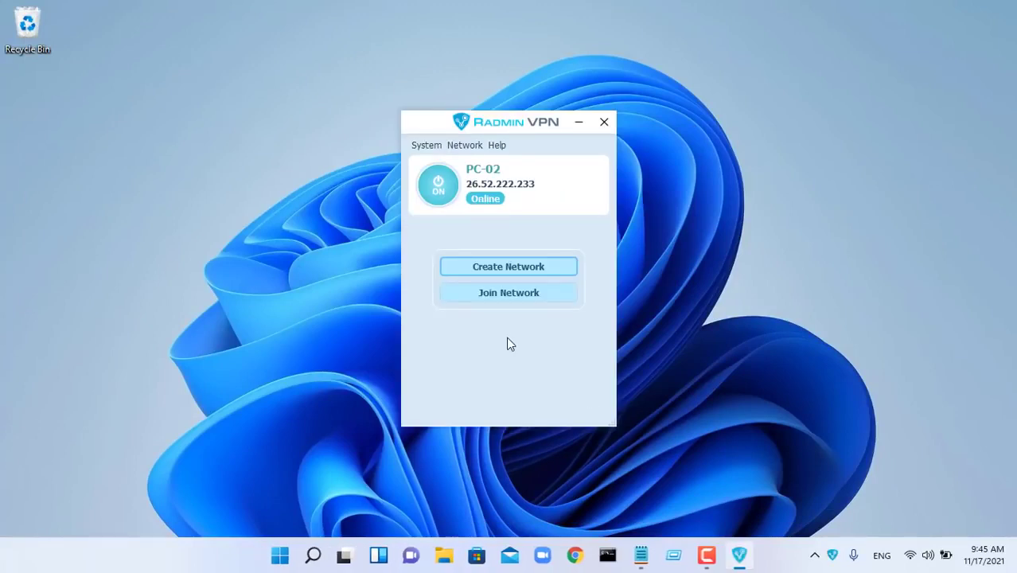
Step: Start a new Radmin VPN network named NETVN_Printer and enter its password twice
{"action": "left_click", "coordinate": [509, 270]}
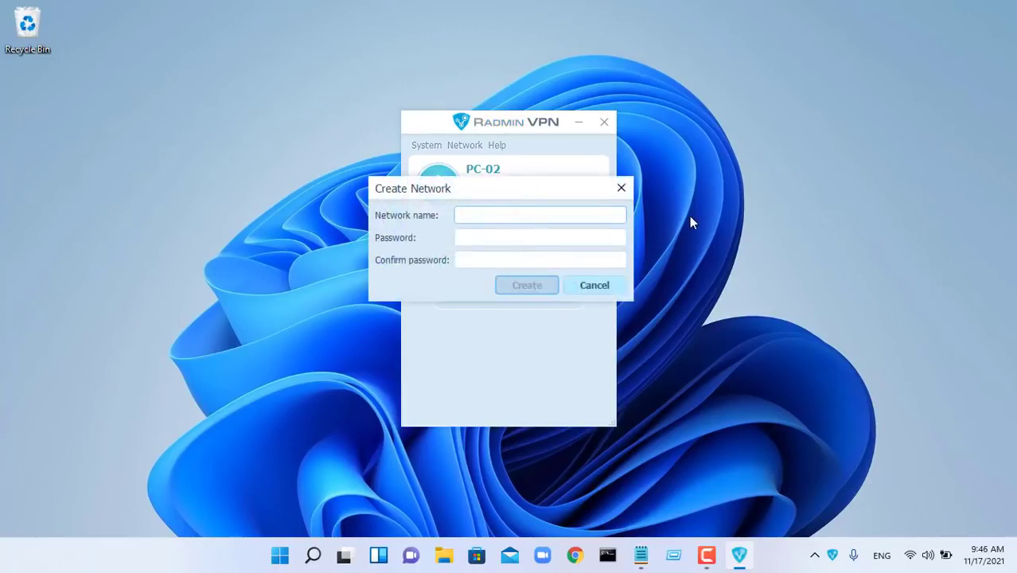
{"action": "type", "text": "NETVN_Printer"}
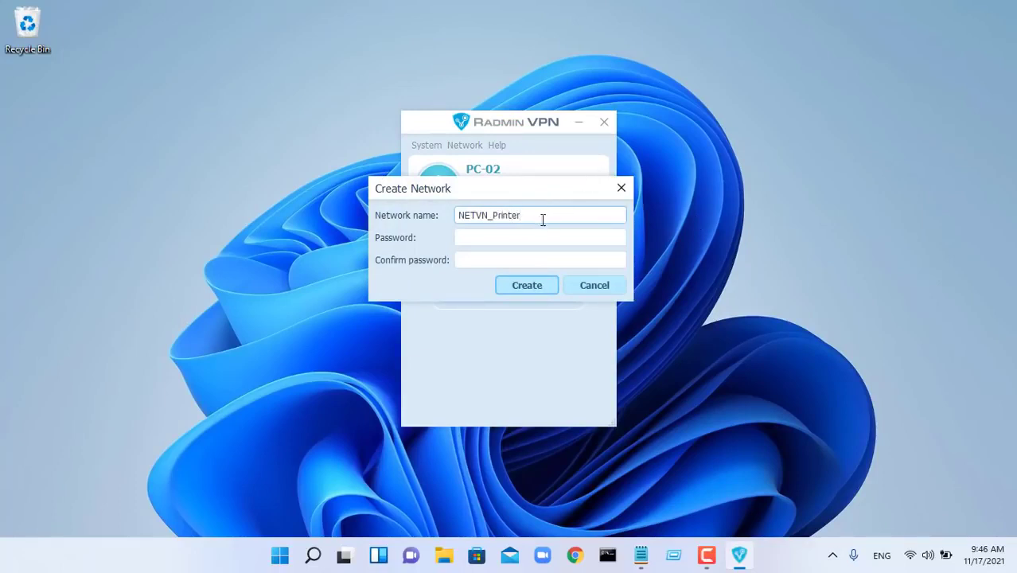
{"action": "left_click", "coordinate": [538, 239]}
{"action": "type", "text": "xxxxxxxxxxx"}
{"action": "key", "text": "Tab"}
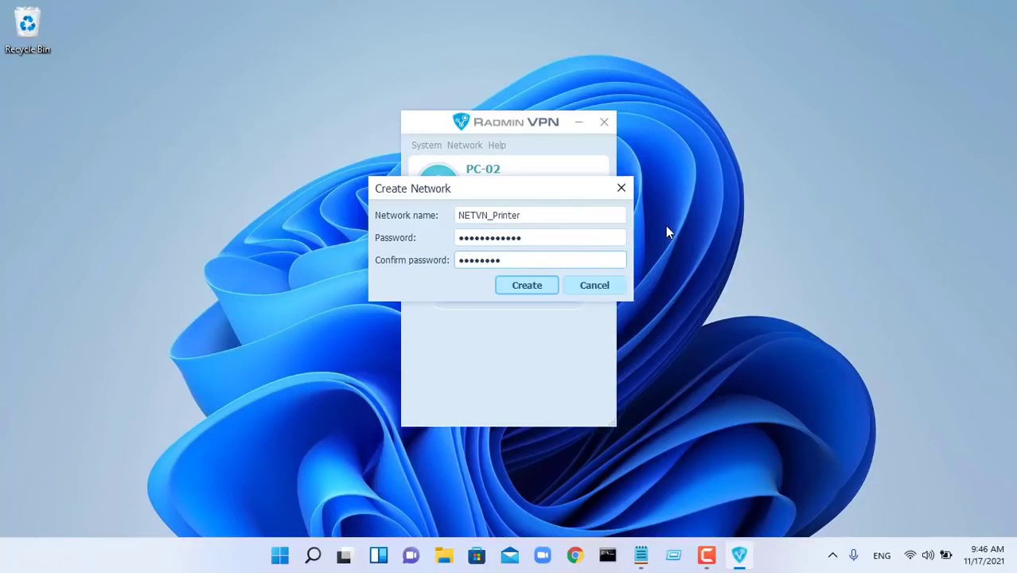
{"action": "type", "text": "xxxx"}
Step: Add a 'Network : NETVN_Printer' line to the Notepad notes, then create the network
{"action": "left_click_drag", "start_coordinate": [565, 215], "coordinate": [456, 216]}
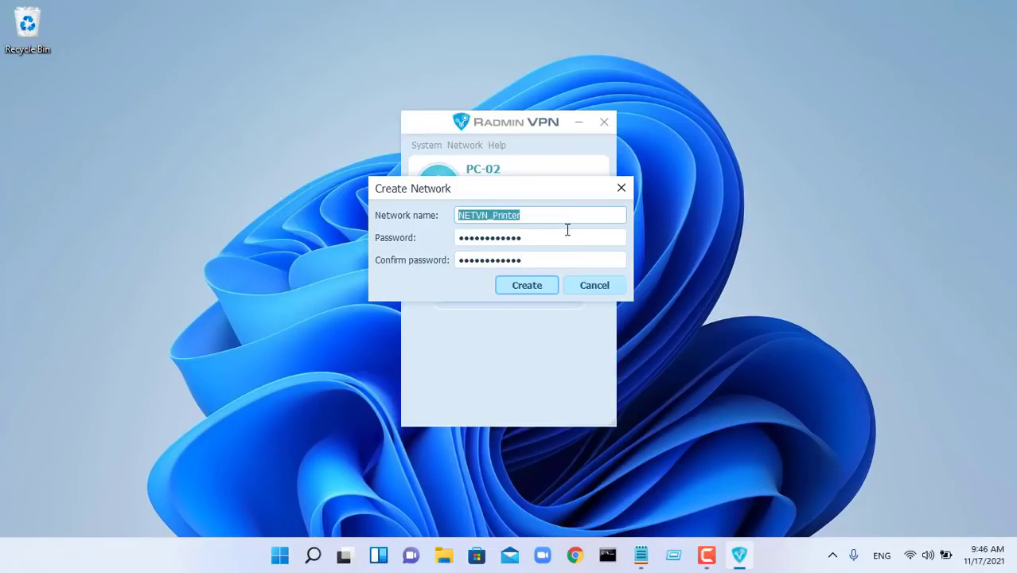
{"action": "right_click", "coordinate": [508, 219]}
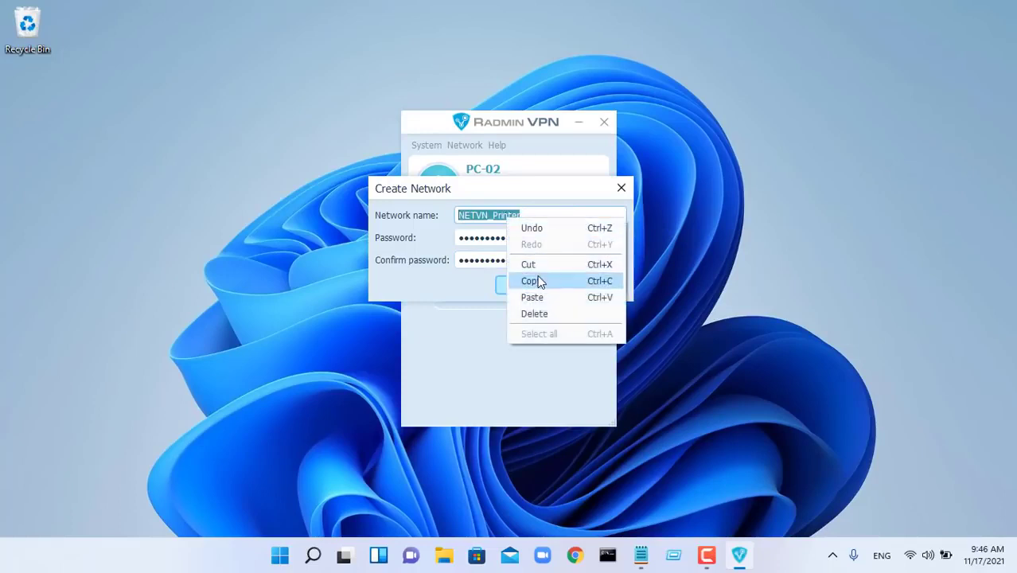
{"action": "left_click", "coordinate": [541, 282]}
{"action": "left_click", "coordinate": [641, 563]}
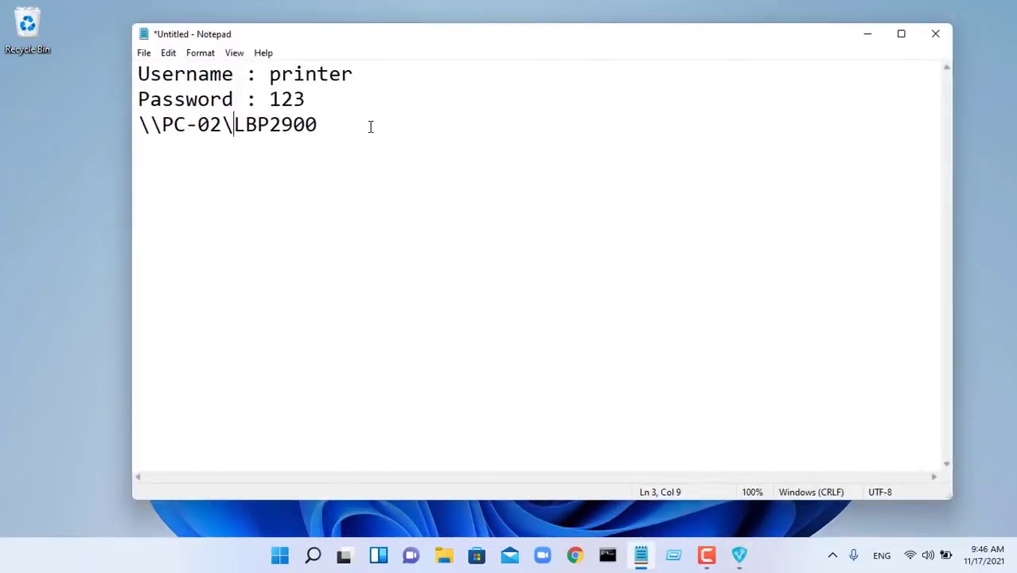
{"action": "left_click", "coordinate": [371, 126]}
{"action": "key", "text": "Return"}
{"action": "type", "text": "Network  :"}
{"action": "key", "text": "ctrl+v"}
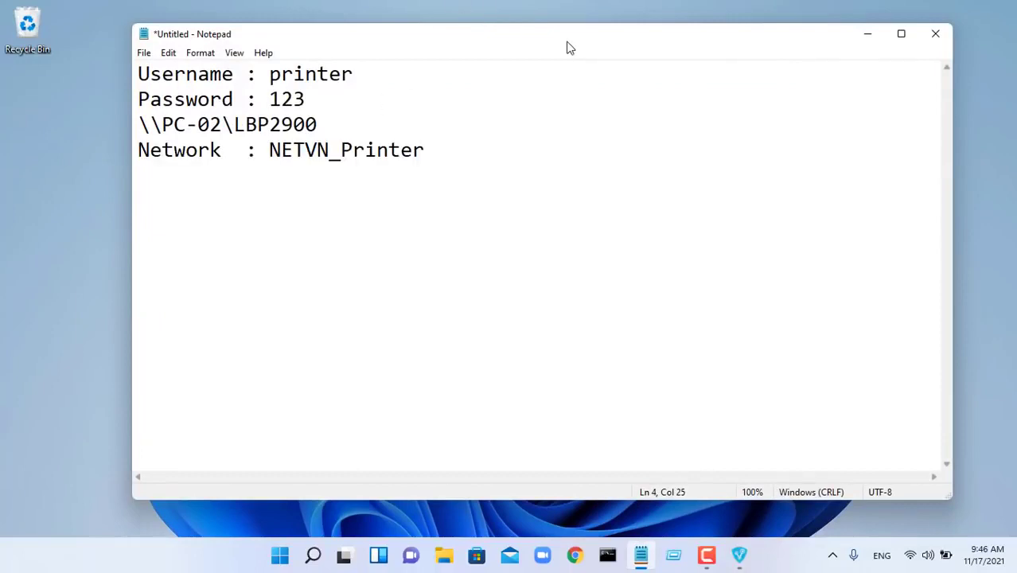
{"action": "left_click", "coordinate": [865, 35]}
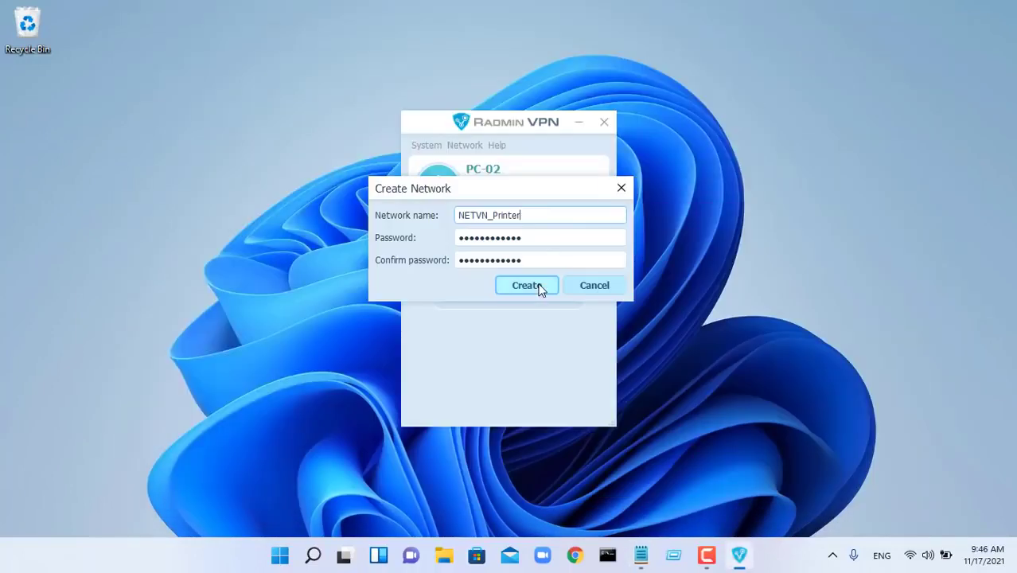
{"action": "left_click", "coordinate": [539, 287]}
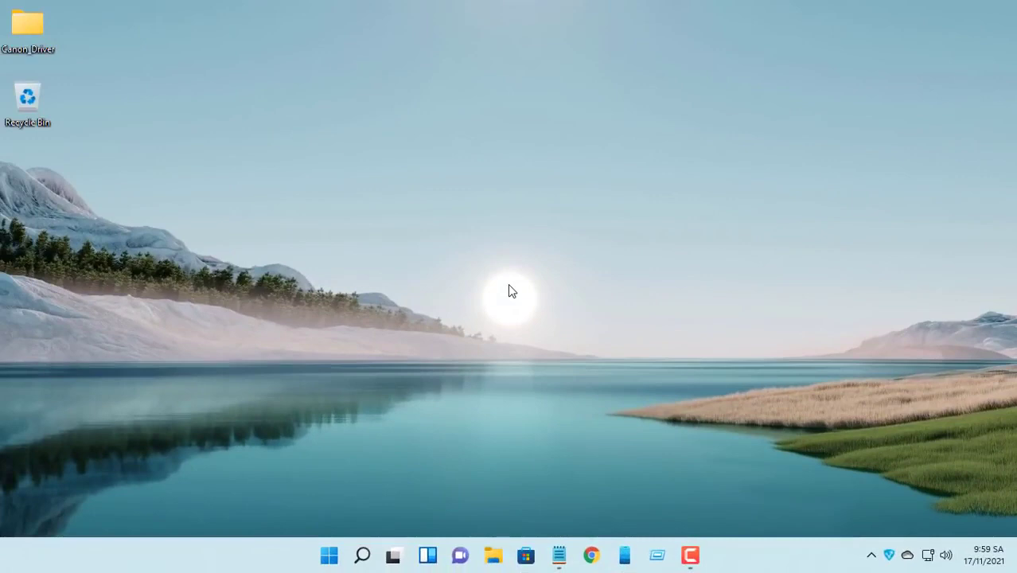
Step: Download the Radmin VPN installer from radmin-vpn.com in Chrome, then bring up Radmin VPN showing NETVN online
{"action": "left_click", "coordinate": [598, 551]}
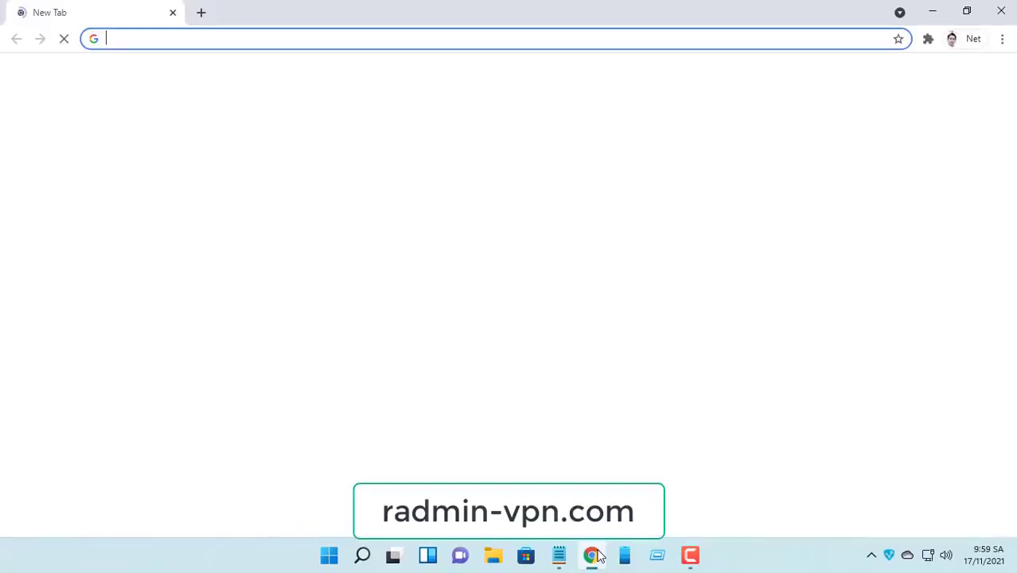
{"action": "type", "text": "radmin-vpn.com"}
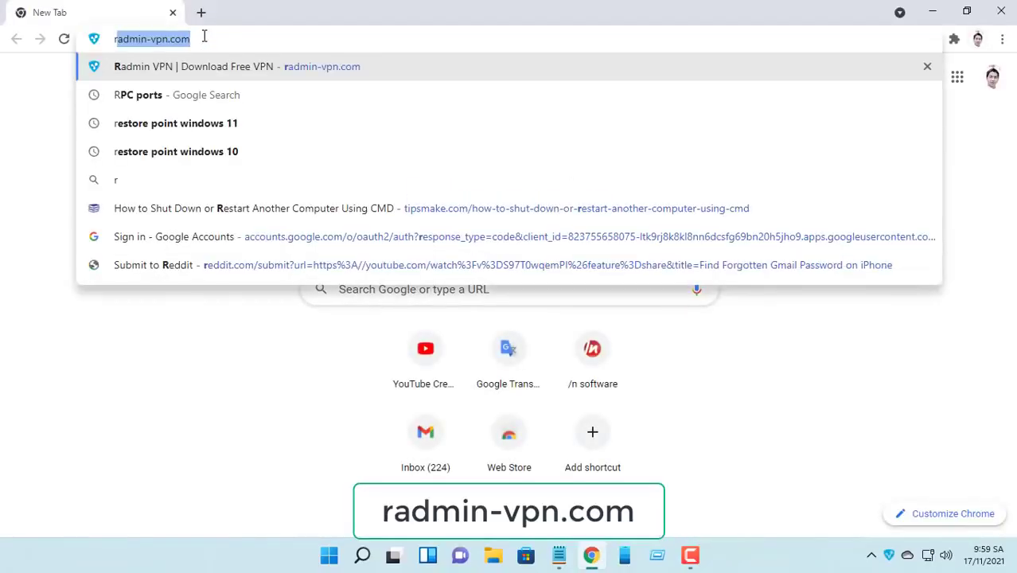
{"action": "left_click", "coordinate": [267, 70]}
{"action": "scroll", "coordinate": [513, 229], "scroll_direction": "down", "scroll_amount": 4}
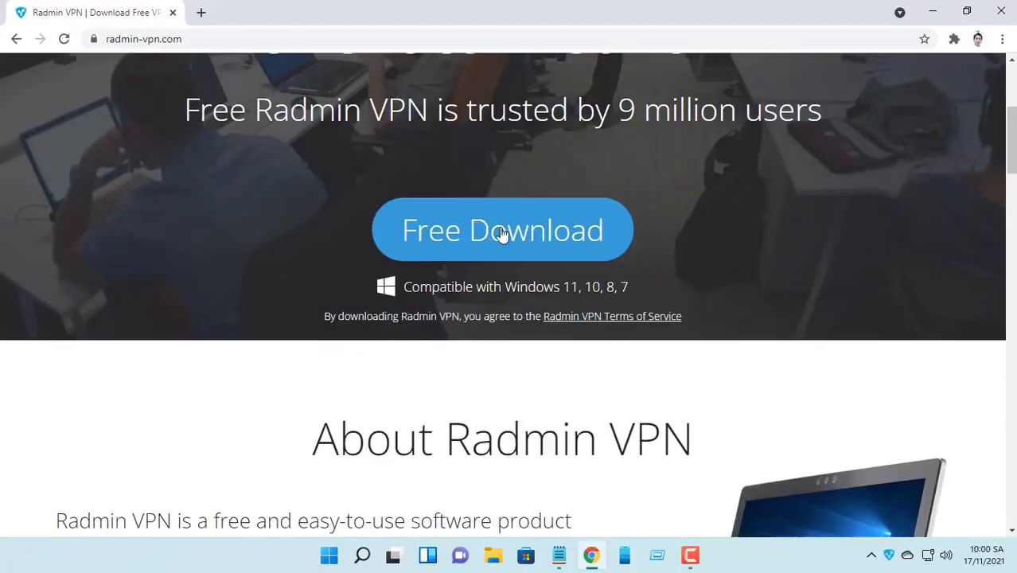
{"action": "left_click", "coordinate": [513, 229]}
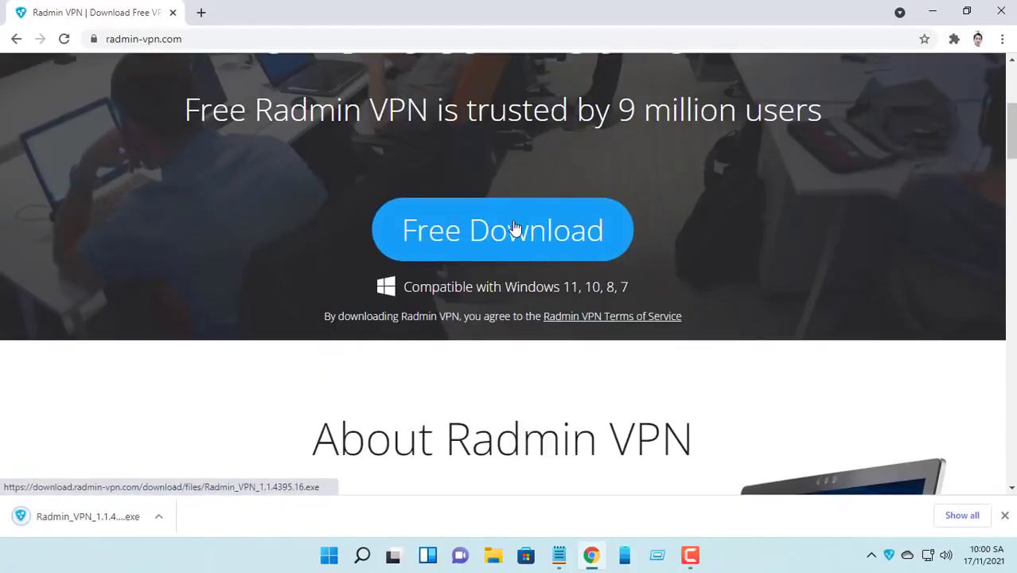
{"action": "left_click", "coordinate": [1001, 11]}
{"action": "left_click", "coordinate": [889, 555]}
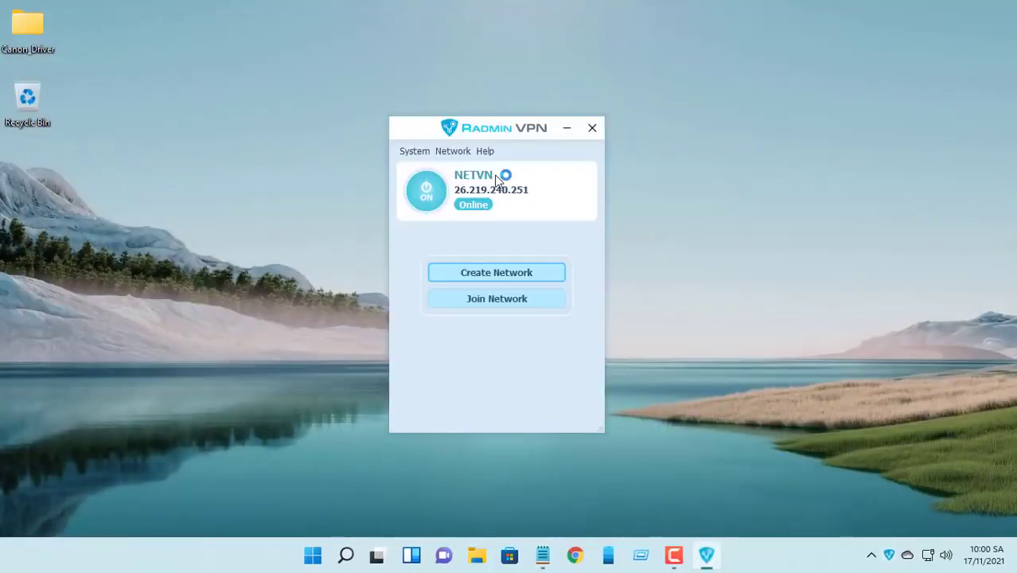
Step: Open the Join Network form and copy the NETVN_Printer name from the Notepad notes
{"action": "left_click", "coordinate": [525, 305]}
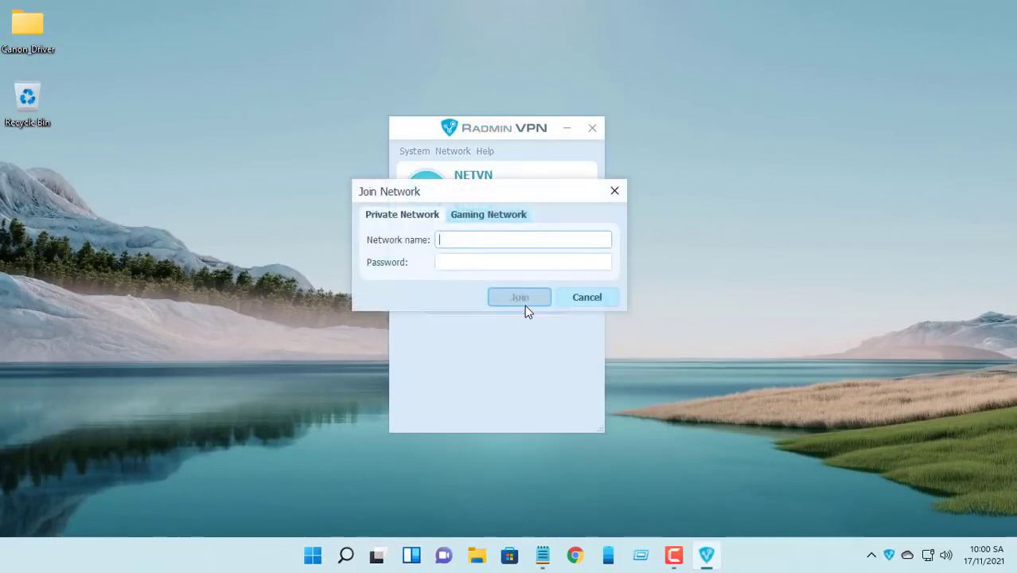
{"action": "left_click", "coordinate": [542, 555]}
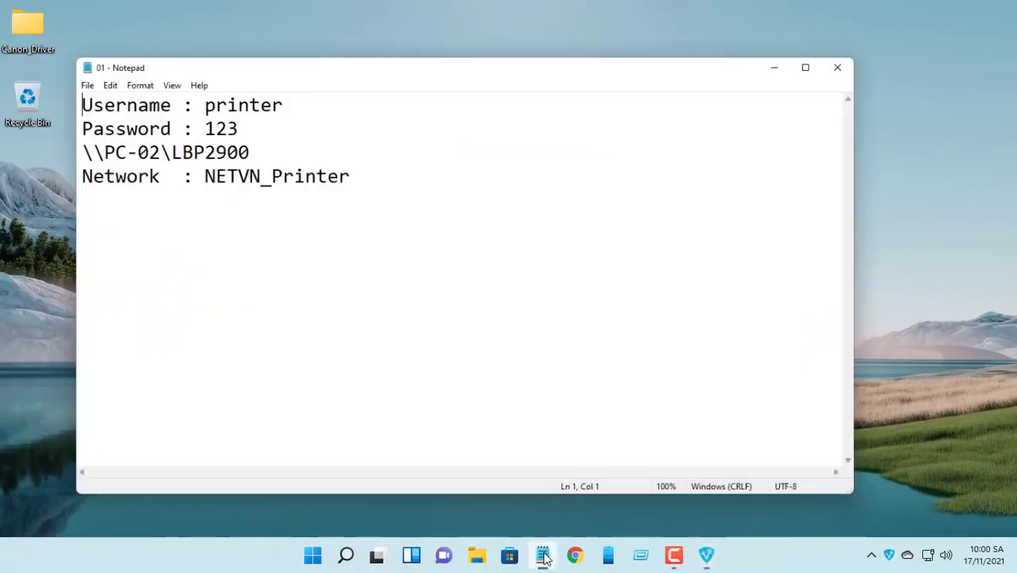
{"action": "left_click_drag", "start_coordinate": [182, 152], "coordinate": [336, 153]}
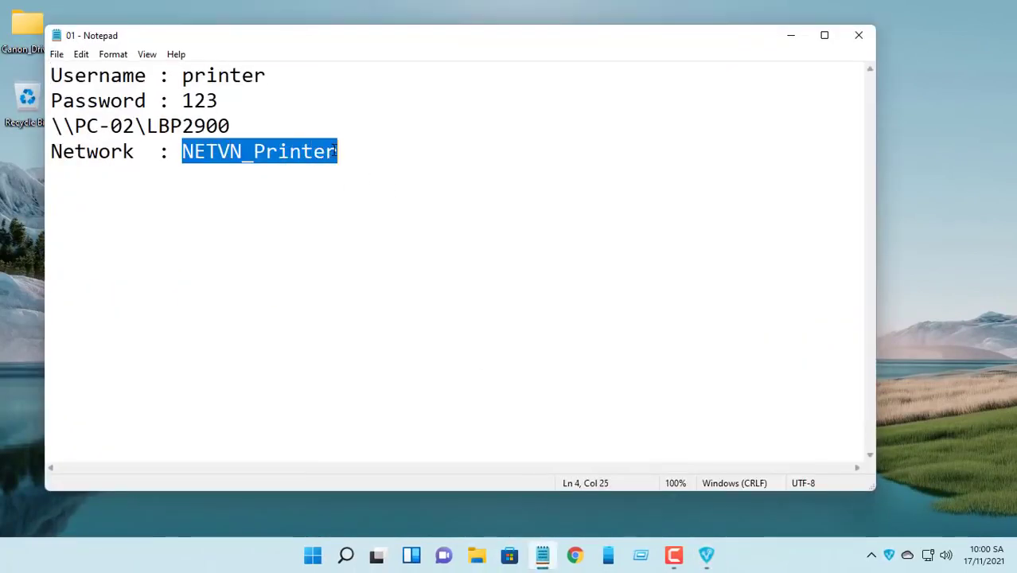
{"action": "right_click", "coordinate": [333, 155]}
{"action": "left_click", "coordinate": [388, 202]}
{"action": "left_click", "coordinate": [790, 35]}
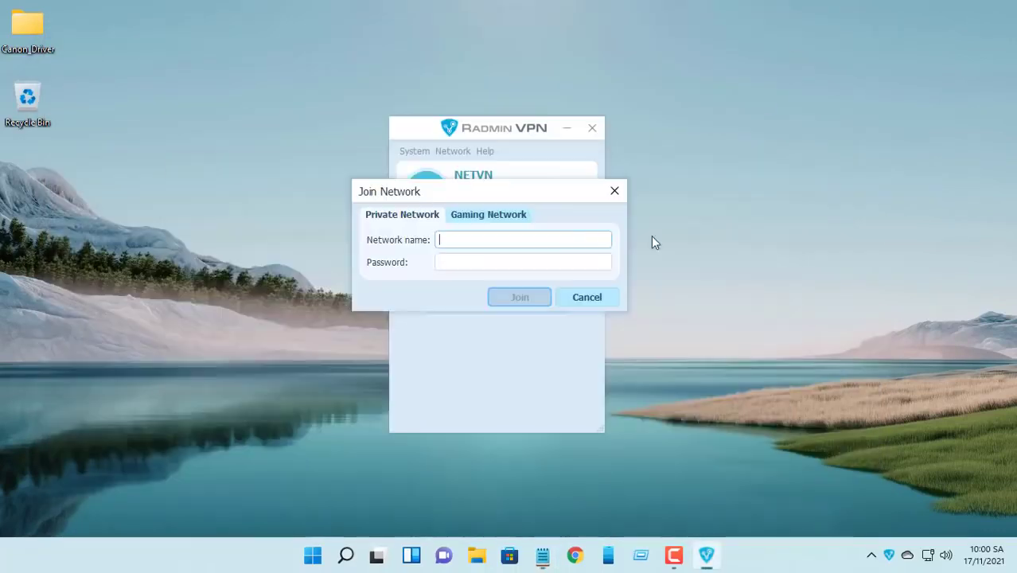
Step: Paste NETVN_Printer as the network name, fill in the password, and join
{"action": "right_click", "coordinate": [570, 241]}
{"action": "left_click", "coordinate": [637, 321]}
{"action": "left_click", "coordinate": [566, 262]}
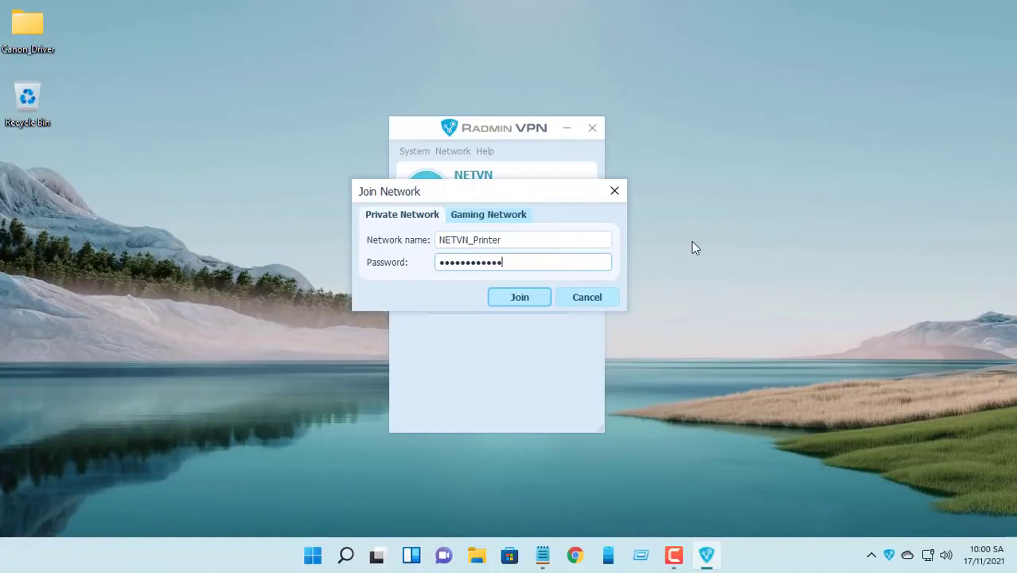
{"action": "left_click", "coordinate": [534, 297]}
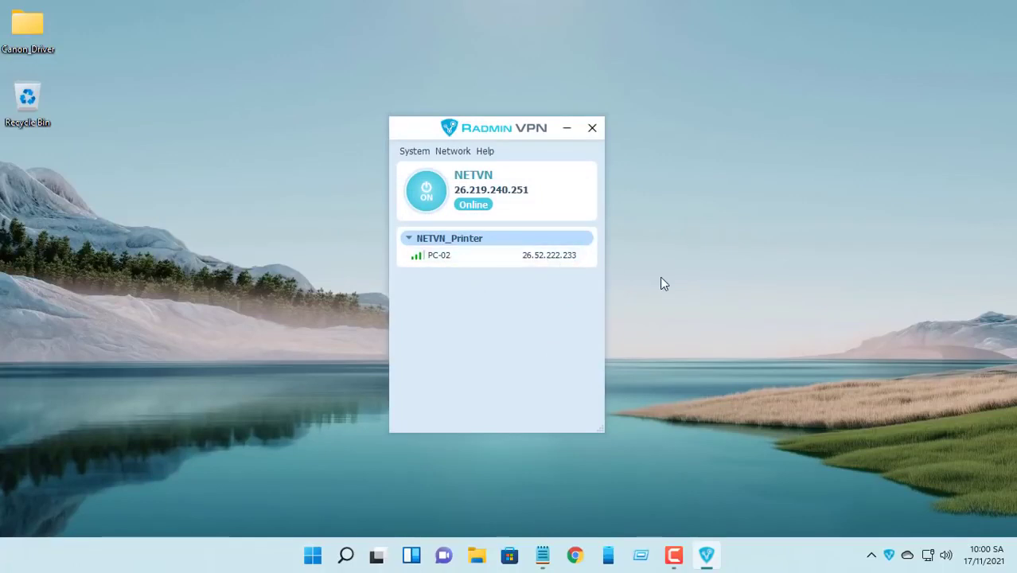
Step: Minimize Radmin VPN and open Control Panel's All Control Panel Items through Windows search
{"action": "left_click", "coordinate": [572, 132]}
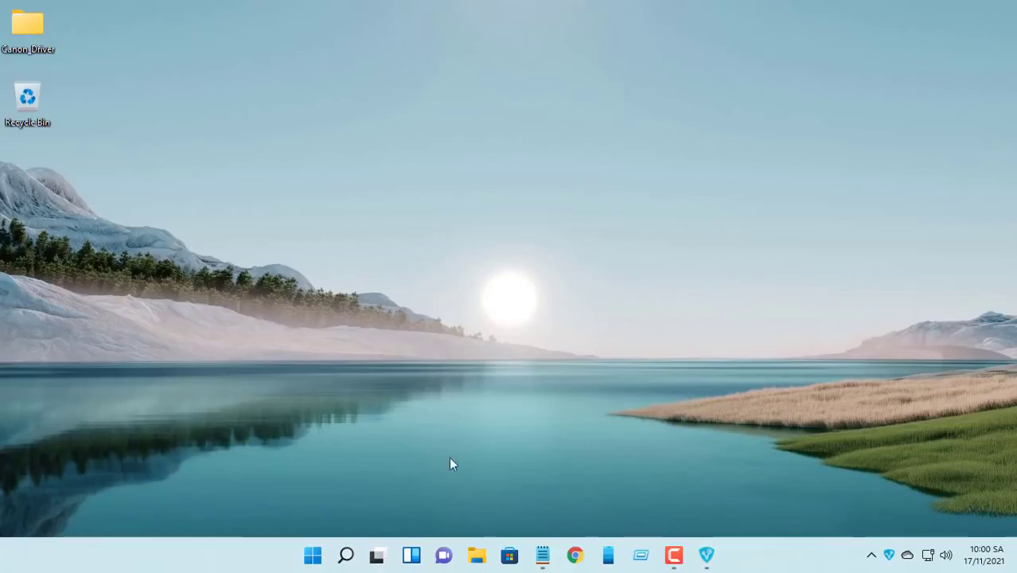
{"action": "left_click", "coordinate": [347, 555]}
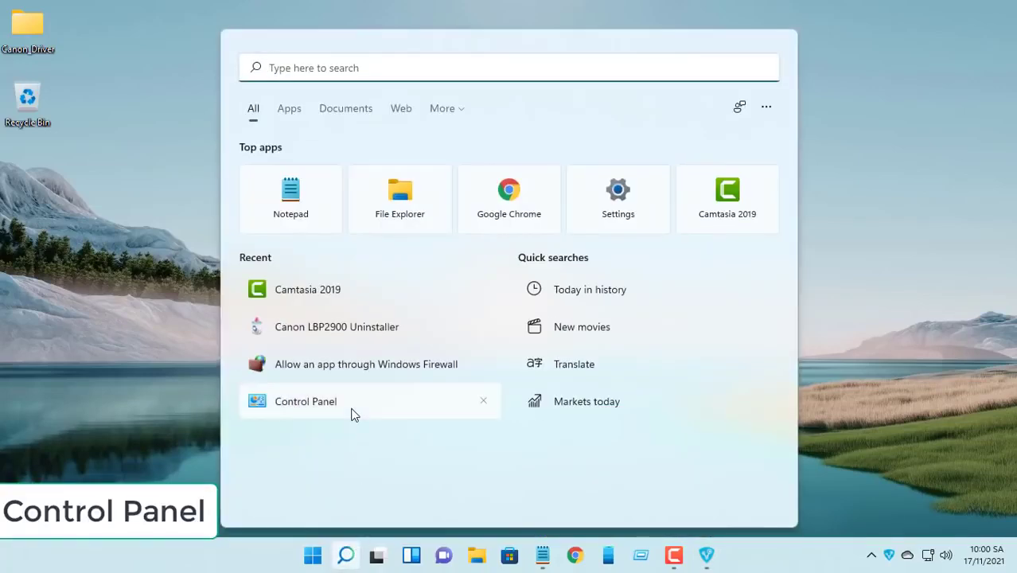
{"action": "left_click", "coordinate": [352, 409]}
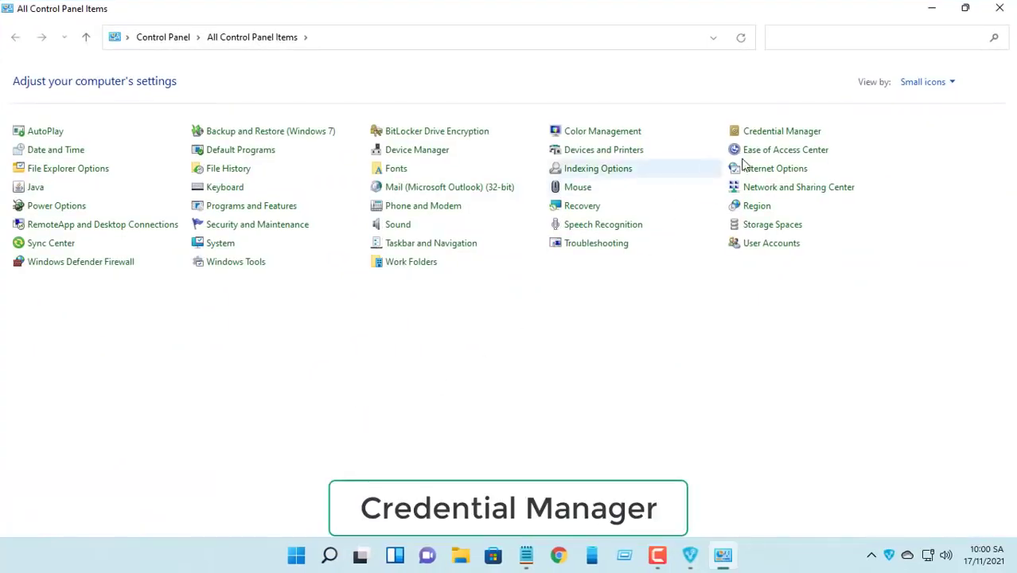
Step: Start a new Windows credential in Credential Manager with PC-02 as the network address
{"action": "left_click", "coordinate": [815, 136]}
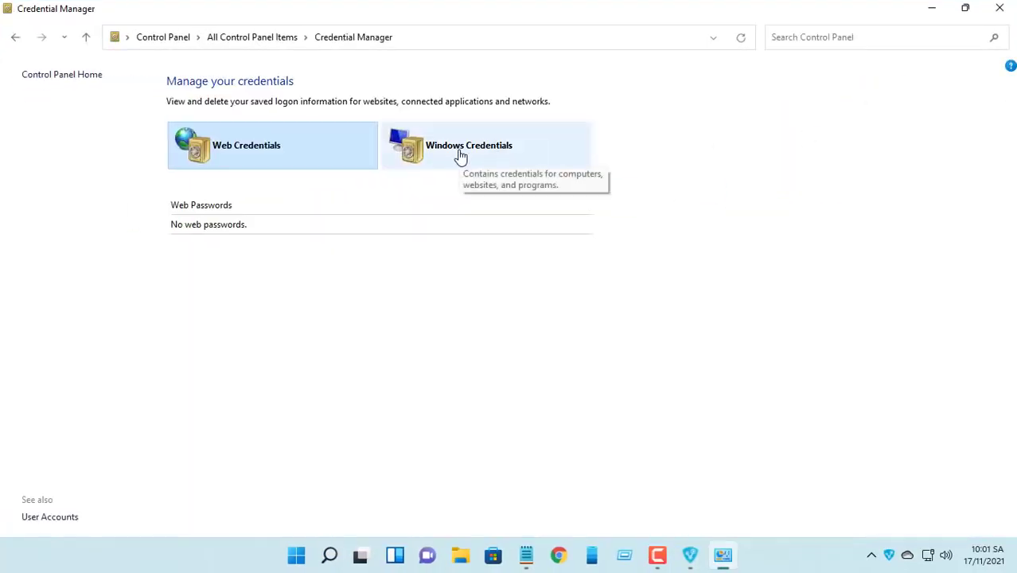
{"action": "left_click", "coordinate": [461, 156]}
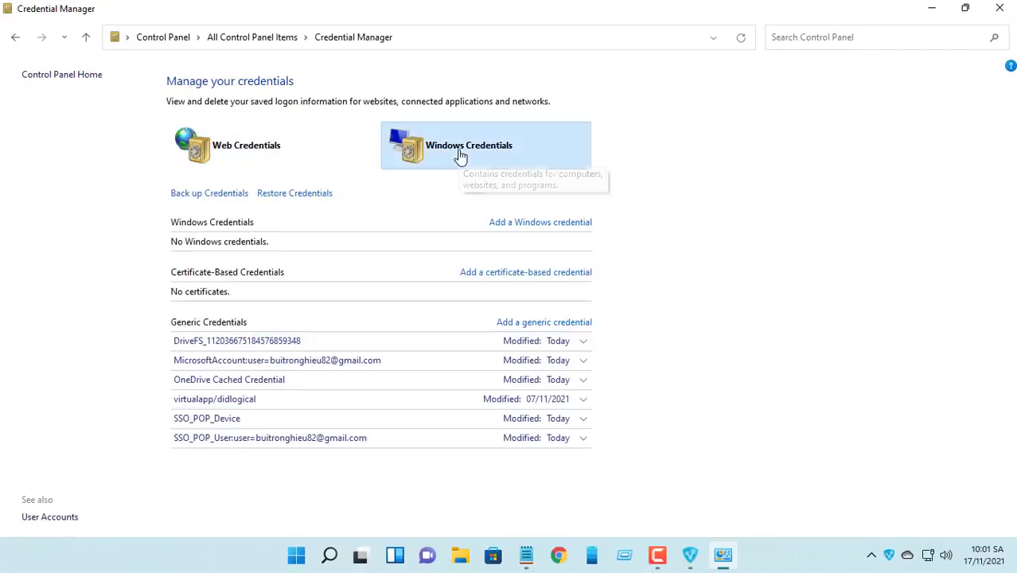
{"action": "left_click", "coordinate": [557, 225]}
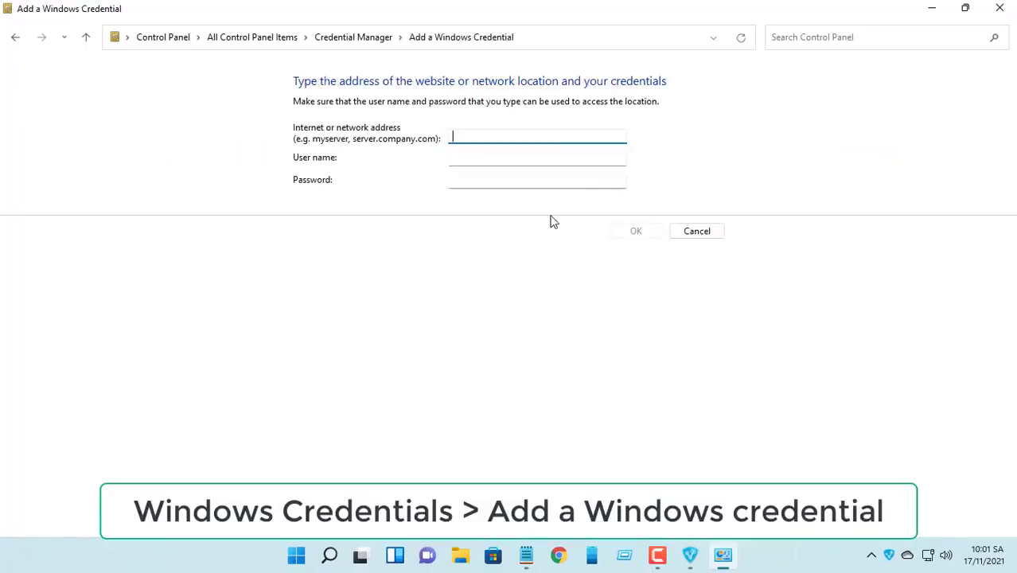
{"action": "left_click", "coordinate": [526, 555]}
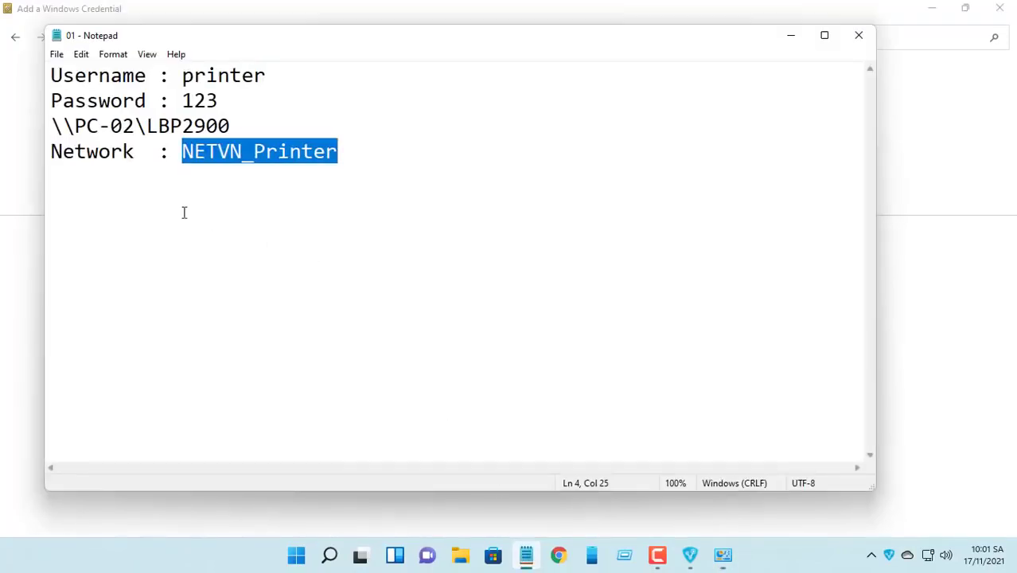
{"action": "left_click_drag", "start_coordinate": [74, 126], "coordinate": [133, 125]}
{"action": "right_click", "coordinate": [120, 128]}
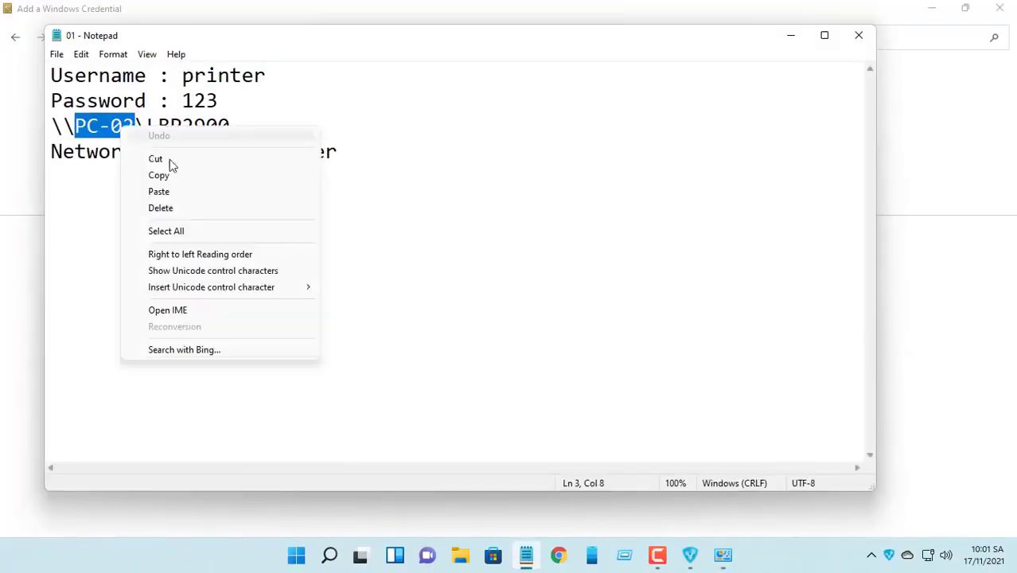
{"action": "left_click", "coordinate": [176, 176]}
{"action": "left_click", "coordinate": [791, 35]}
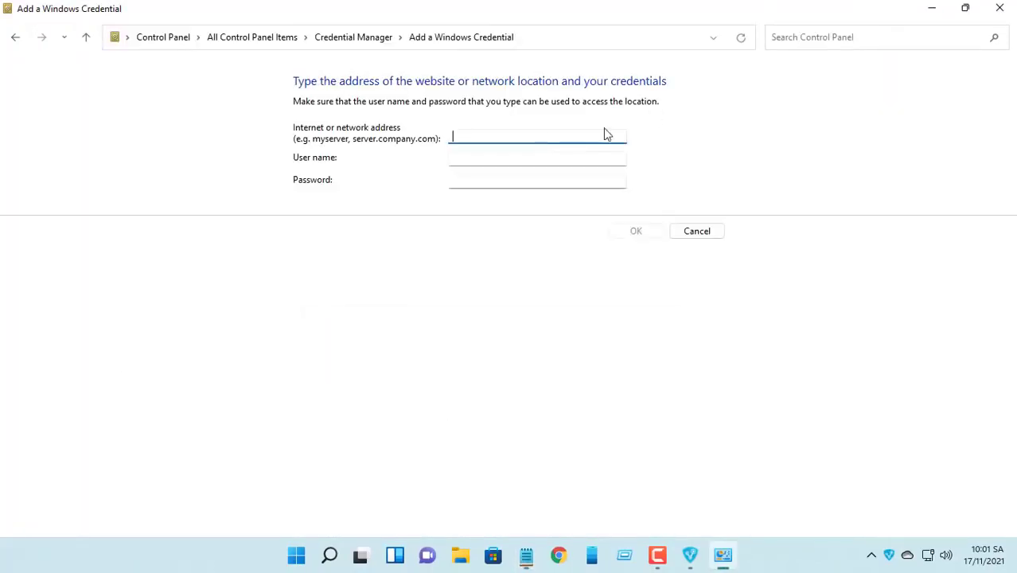
{"action": "right_click", "coordinate": [540, 145]}
{"action": "left_click", "coordinate": [580, 208]}
{"action": "left_click", "coordinate": [563, 154]}
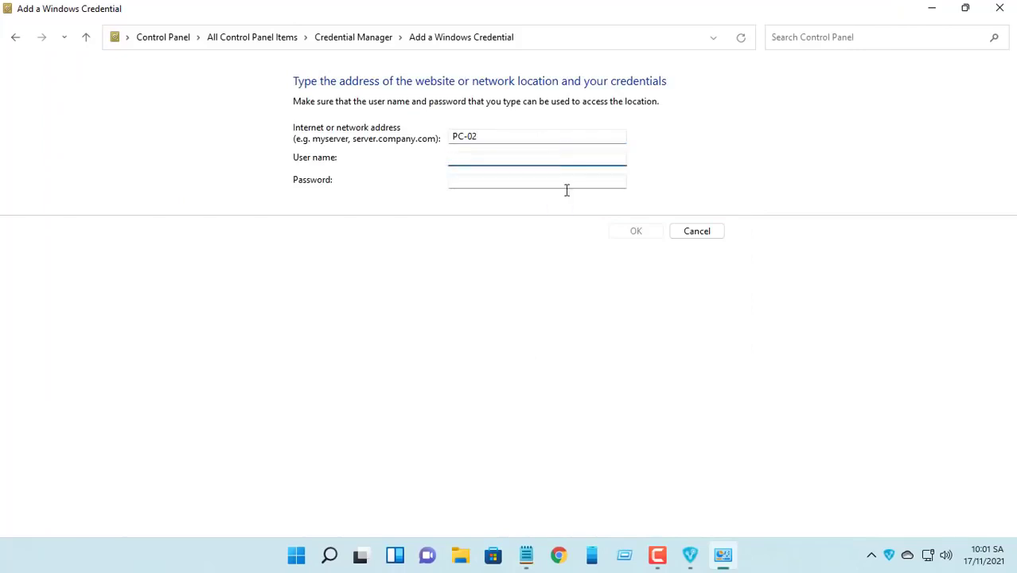
Step: Copy the user name printer from the notes into the credential's user name field
{"action": "left_click", "coordinate": [529, 556]}
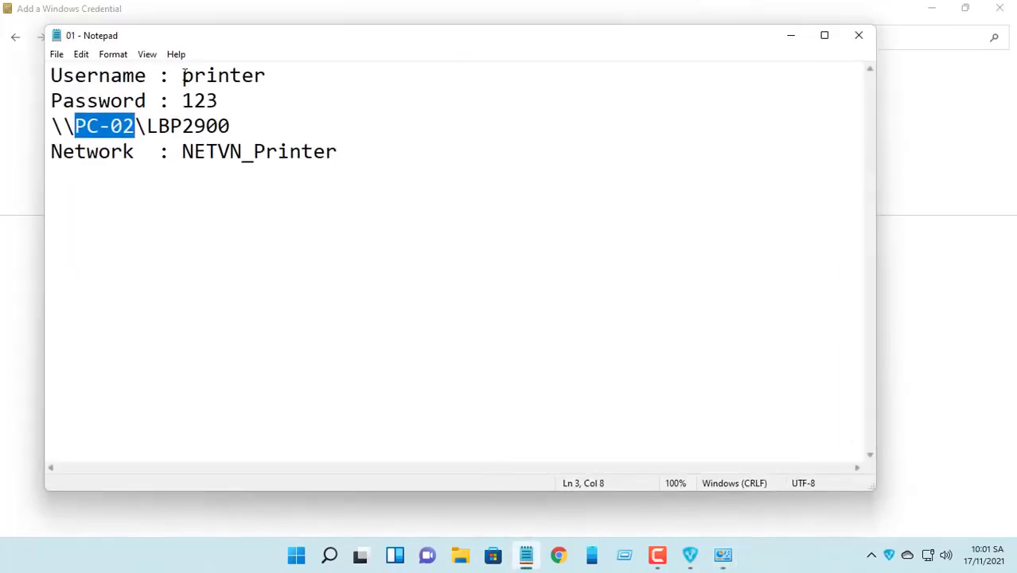
{"action": "left_click_drag", "start_coordinate": [184, 74], "coordinate": [269, 75]}
{"action": "right_click", "coordinate": [256, 80]}
{"action": "left_click", "coordinate": [290, 120]}
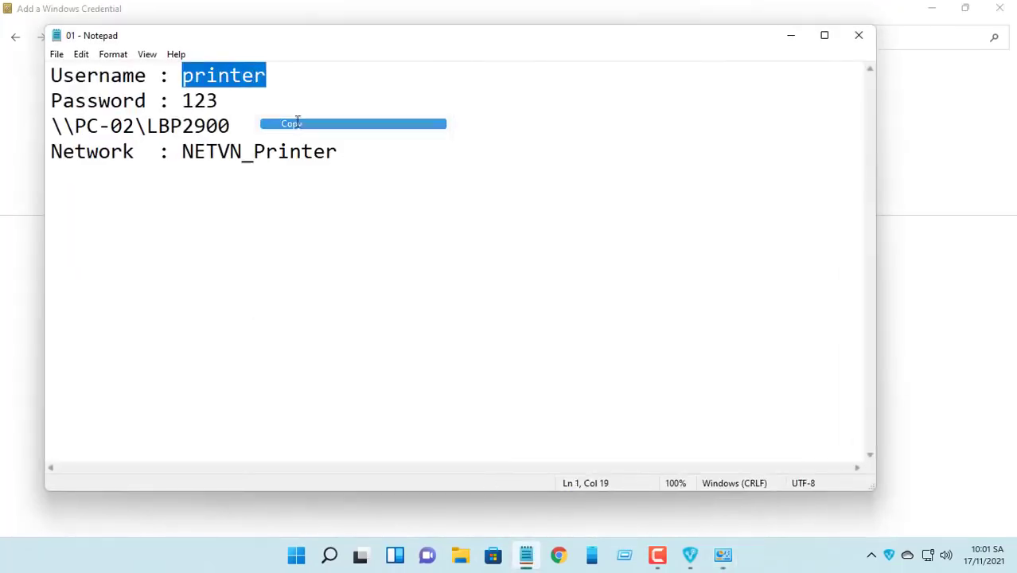
{"action": "left_click", "coordinate": [791, 35]}
{"action": "right_click", "coordinate": [549, 160]}
{"action": "left_click", "coordinate": [595, 232]}
{"action": "left_click", "coordinate": [528, 178]}
{"action": "left_click", "coordinate": [526, 555]}
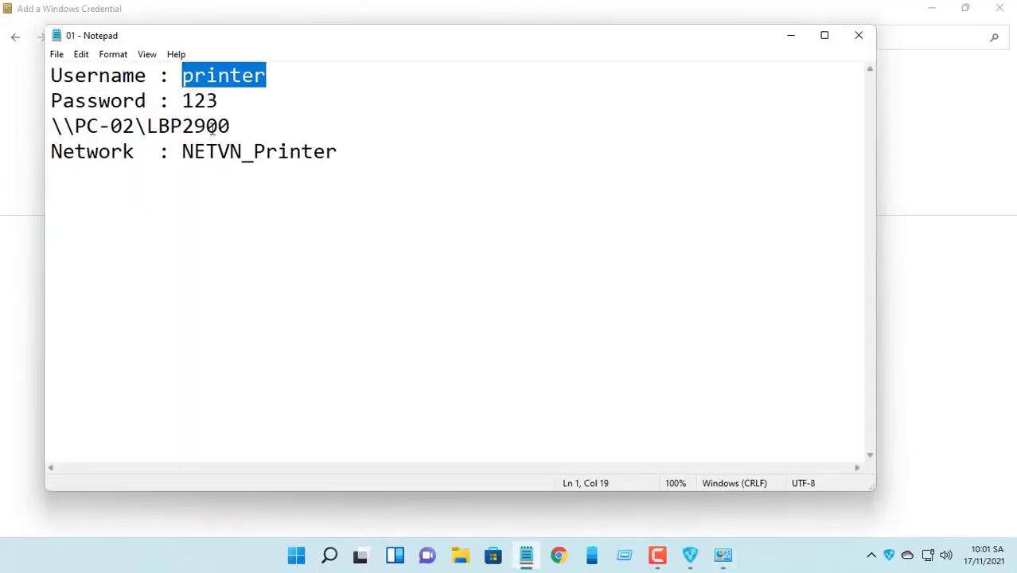
{"action": "left_click_drag", "start_coordinate": [184, 102], "coordinate": [223, 100]}
{"action": "right_click", "coordinate": [200, 102]}
{"action": "left_click", "coordinate": [250, 151]}
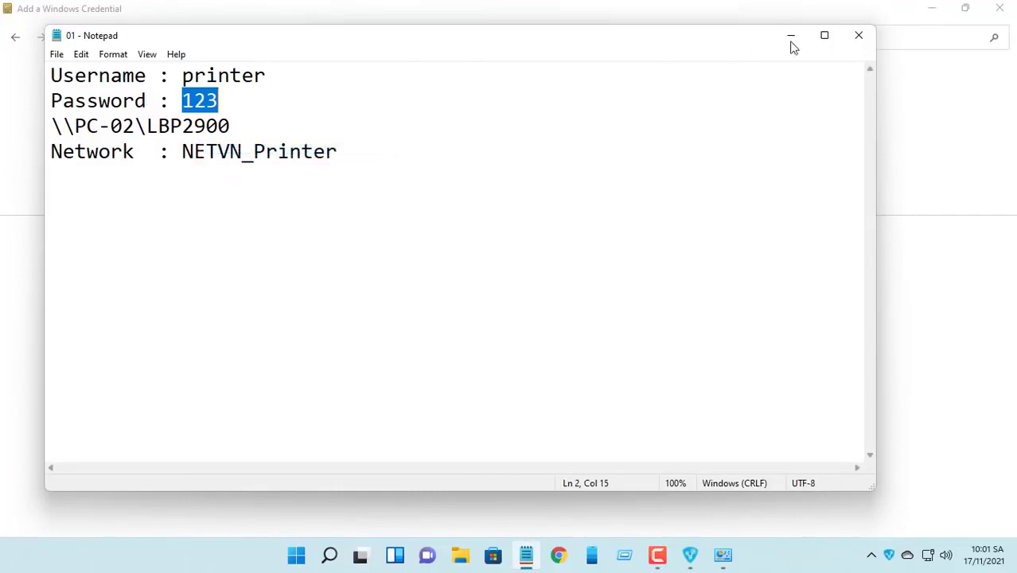
{"action": "left_click", "coordinate": [790, 35]}
{"action": "right_click", "coordinate": [572, 183]}
{"action": "left_click", "coordinate": [621, 249]}
{"action": "left_click", "coordinate": [637, 233]}
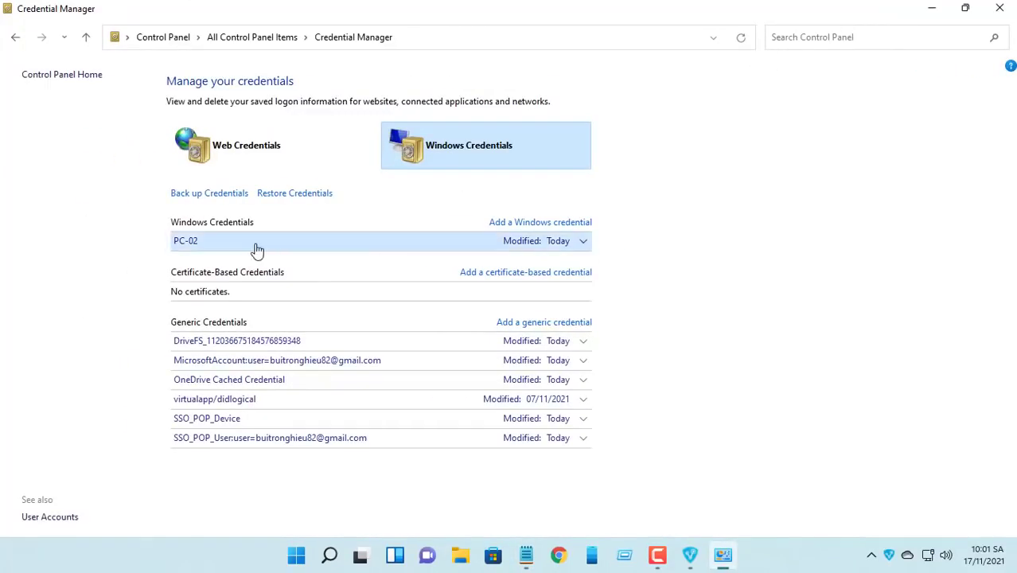
Step: Check the saved PC-02 credential, close Credential Manager, and browse Canon_Driver\x64 to the Driver folder
{"action": "left_click", "coordinate": [575, 247]}
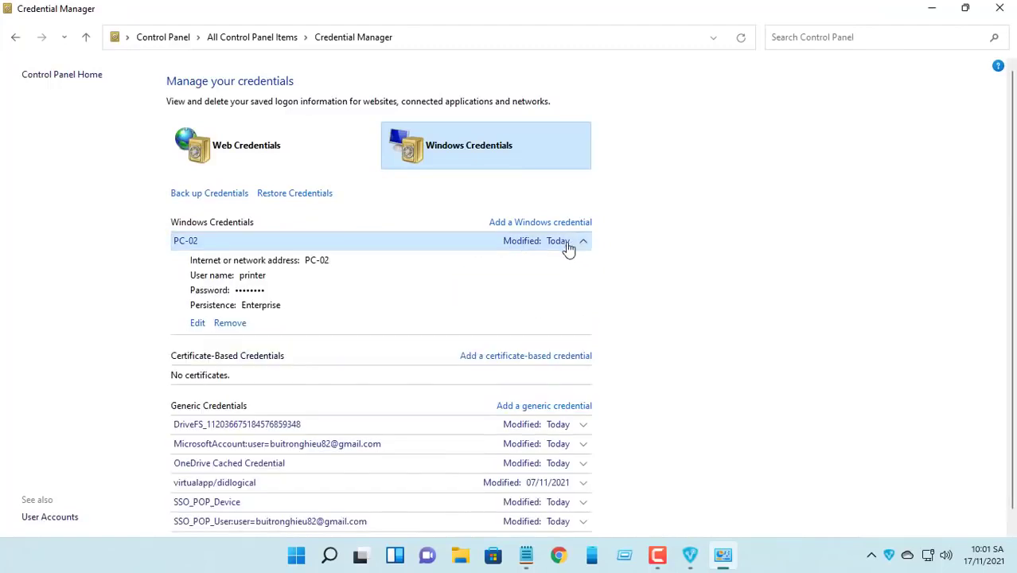
{"action": "left_click", "coordinate": [999, 10]}
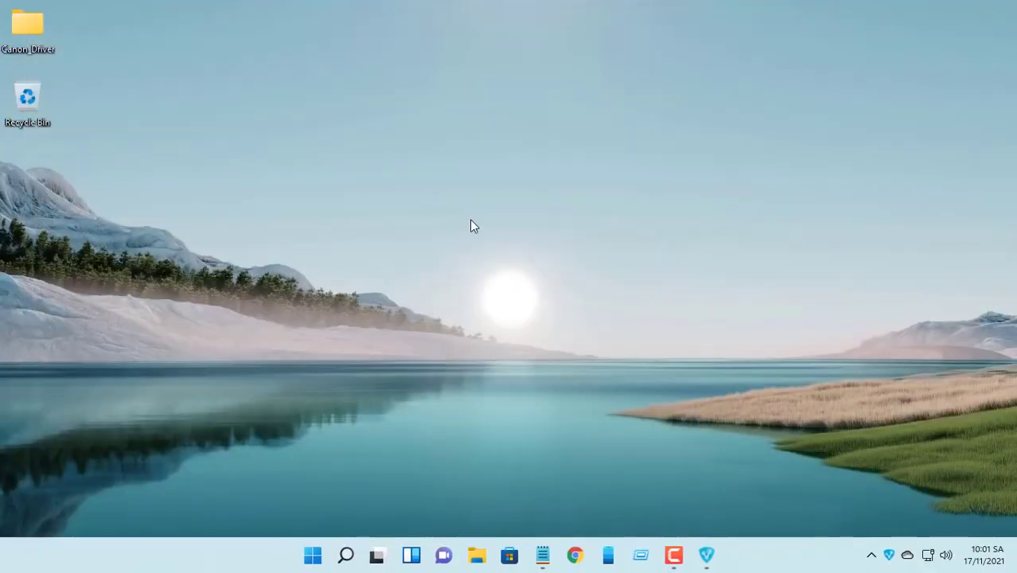
{"action": "double_click", "coordinate": [29, 27]}
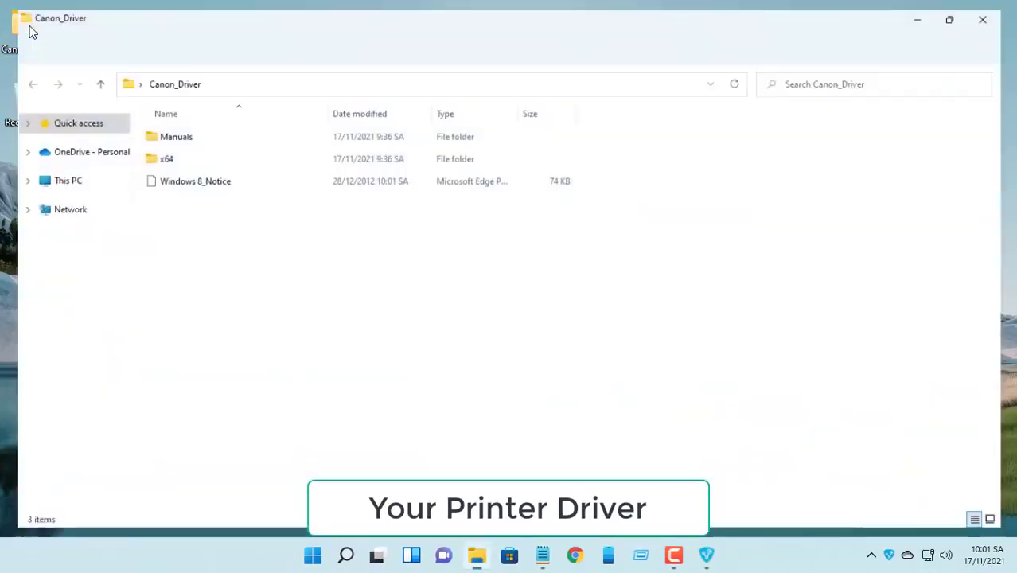
{"action": "double_click", "coordinate": [168, 158]}
{"action": "left_click", "coordinate": [169, 135]}
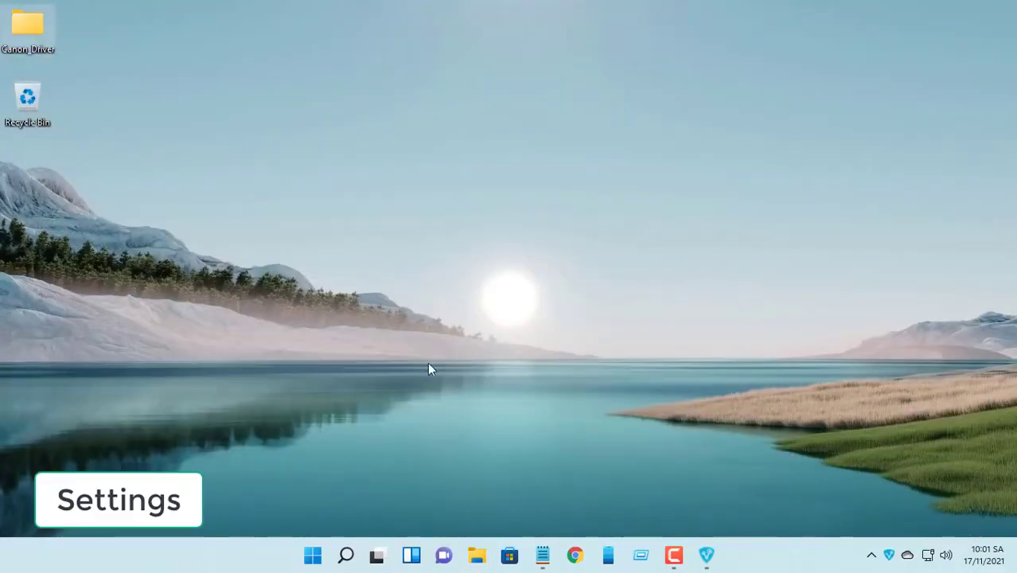
Step: In Settings > Bluetooth & devices > Printers & scanners, choose to add an unlisted printer manually
{"action": "left_click", "coordinate": [312, 555]}
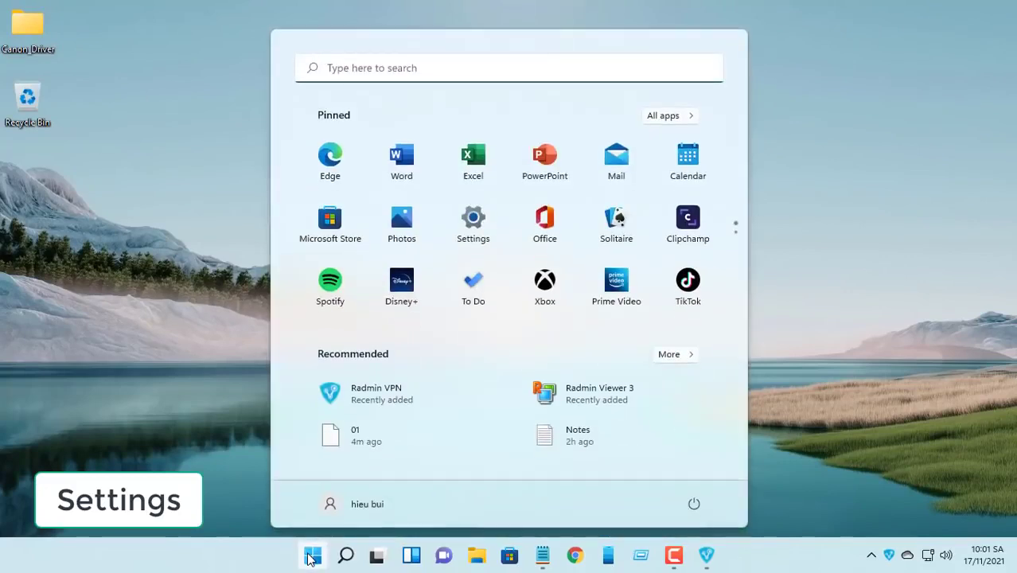
{"action": "left_click", "coordinate": [474, 227]}
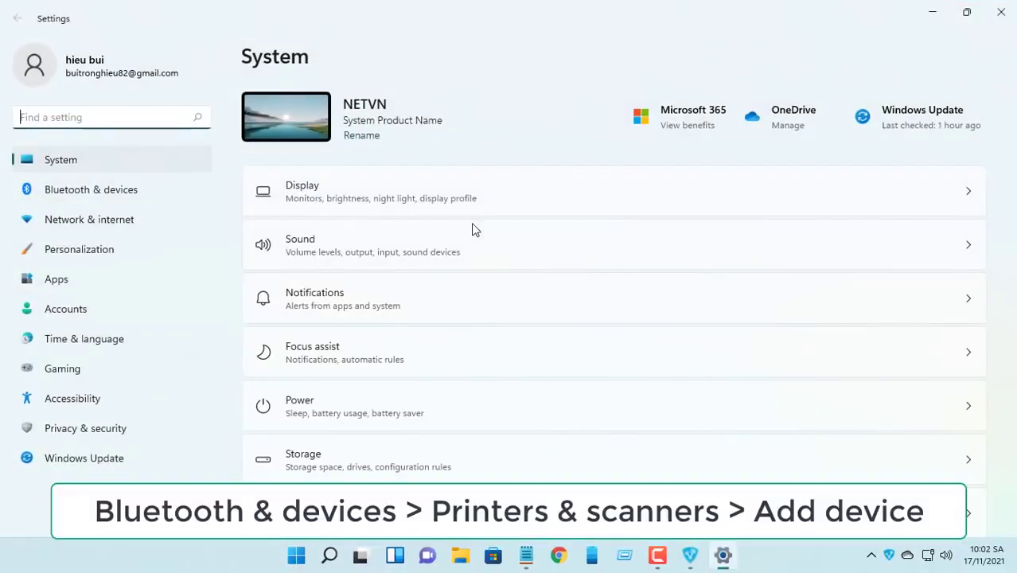
{"action": "left_click", "coordinate": [126, 198]}
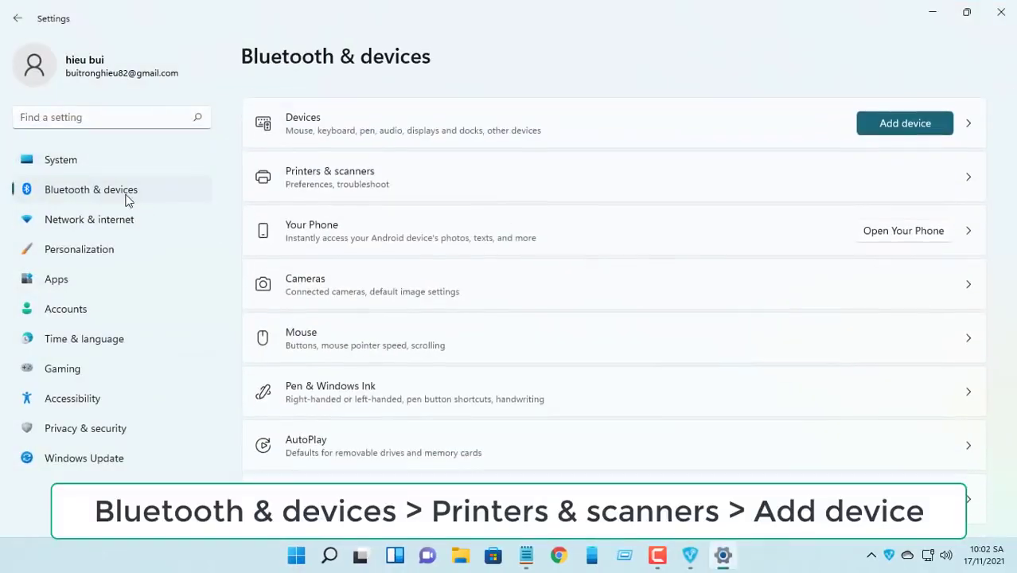
{"action": "left_click", "coordinate": [319, 176]}
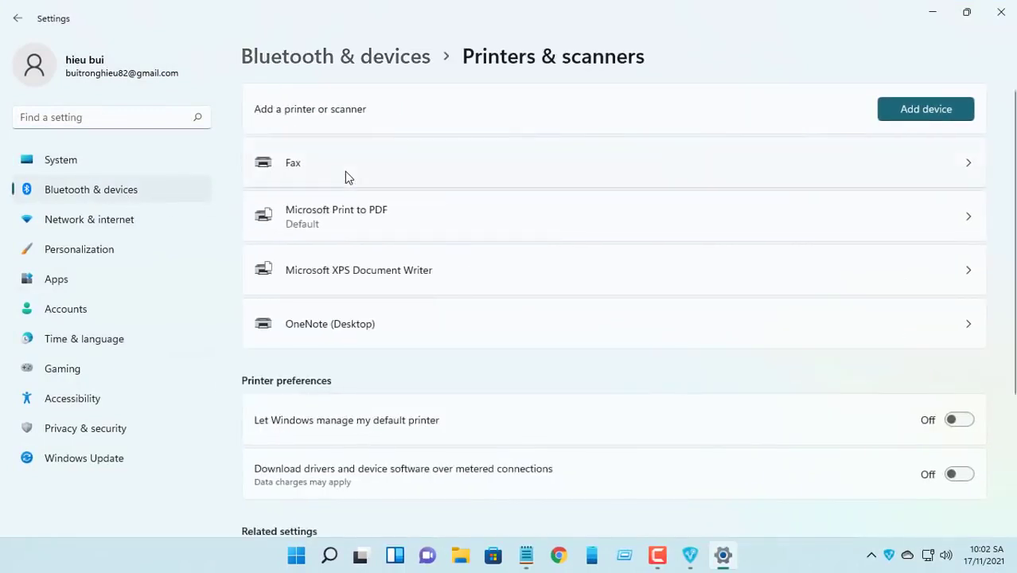
{"action": "left_click", "coordinate": [913, 104]}
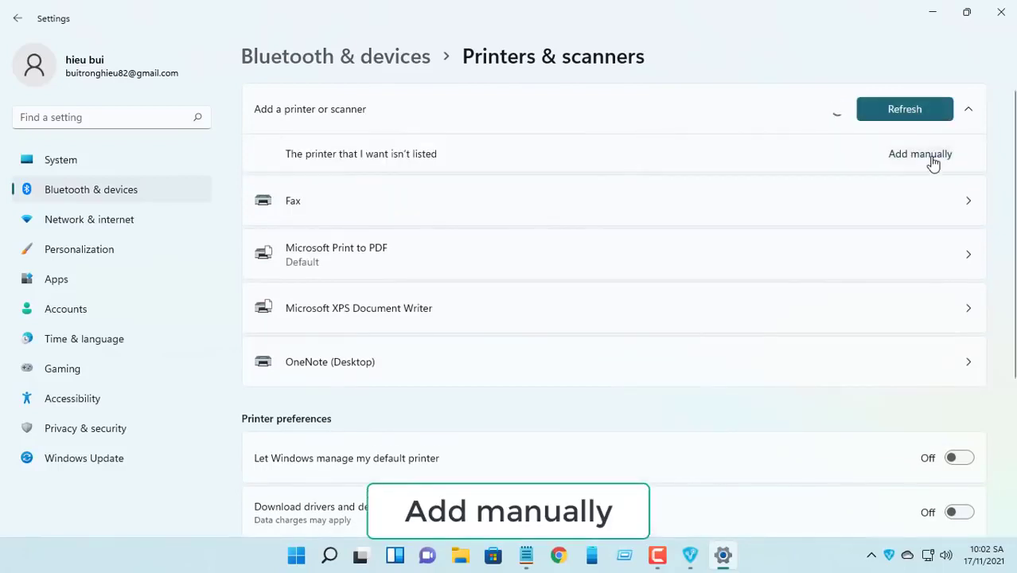
{"action": "left_click", "coordinate": [930, 155]}
Step: Choose to add a local printer with manual settings using a new Local Port
{"action": "left_click", "coordinate": [1005, 15]}
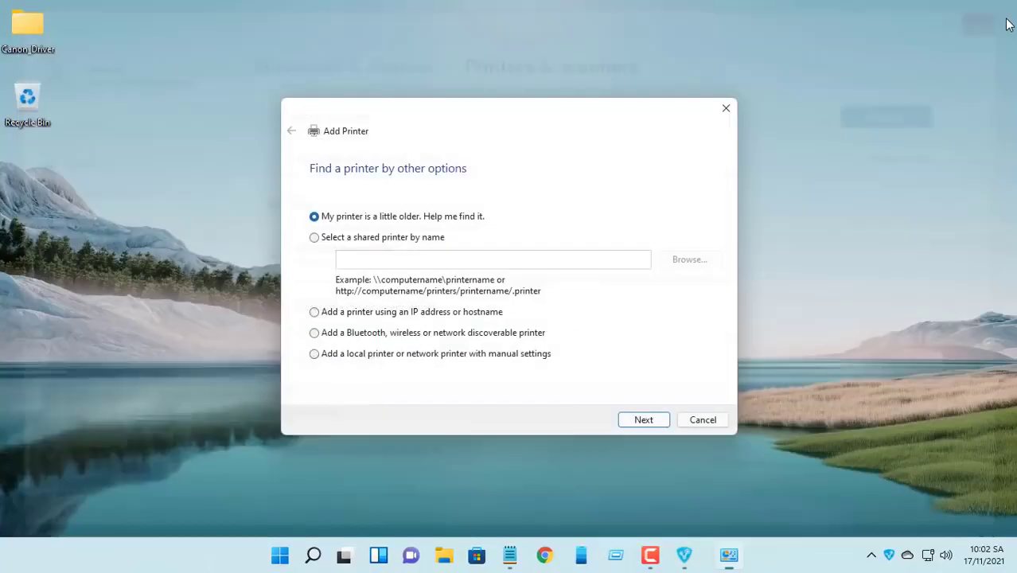
{"action": "left_click", "coordinate": [314, 354]}
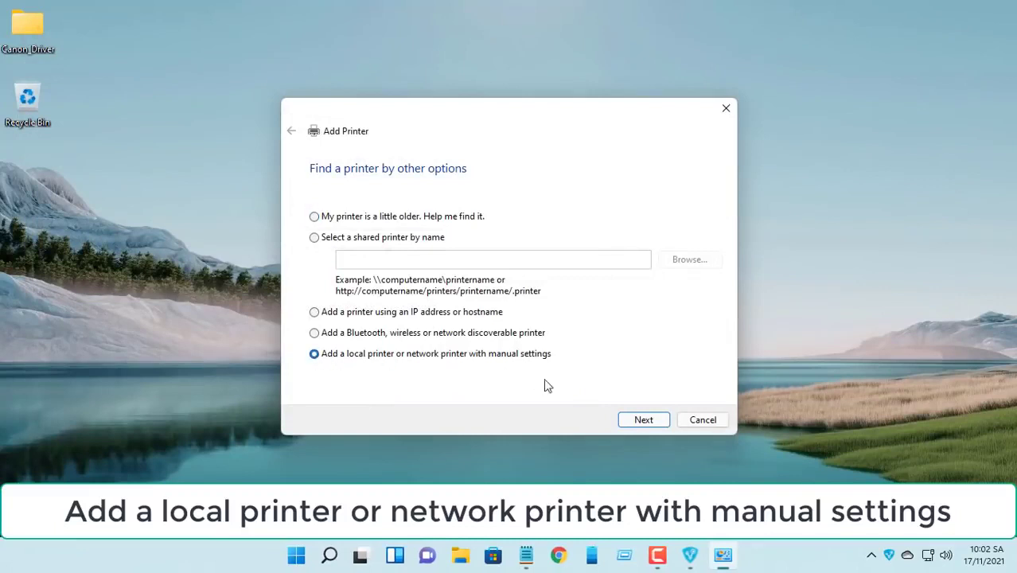
{"action": "left_click", "coordinate": [642, 420]}
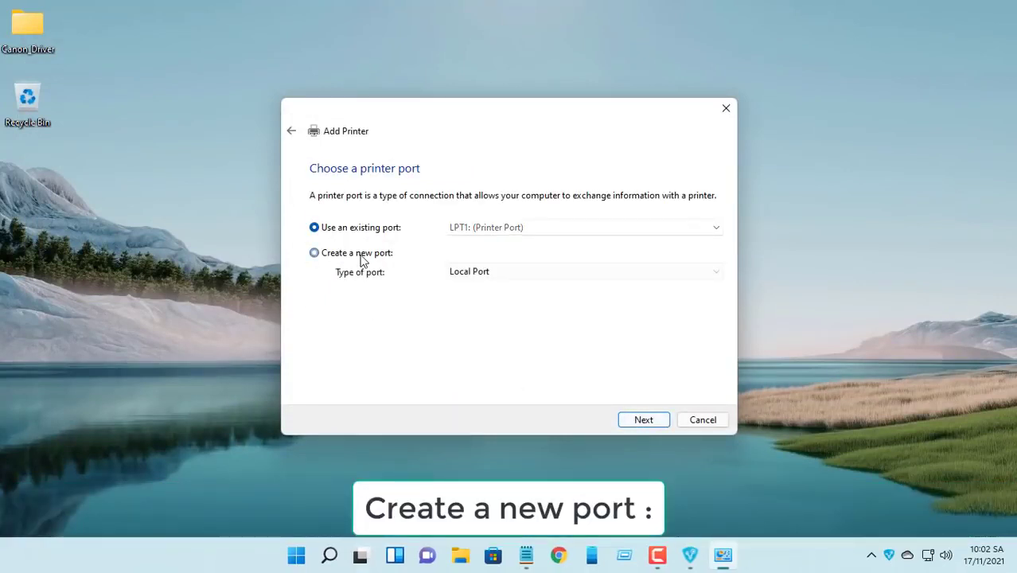
{"action": "left_click", "coordinate": [484, 272]}
{"action": "left_click", "coordinate": [485, 286]}
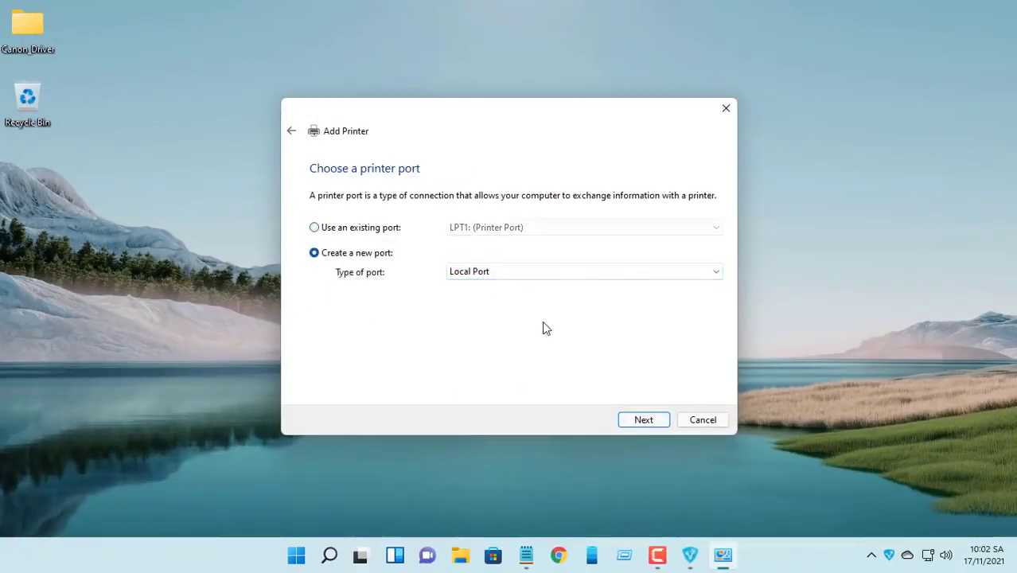
{"action": "left_click", "coordinate": [641, 421]}
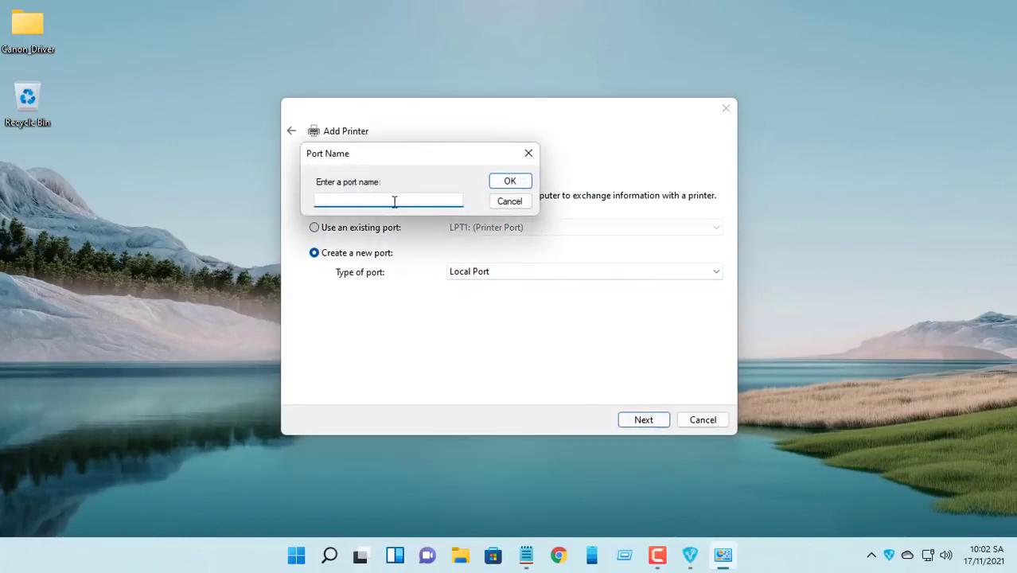
Step: Name the new port \\PC-02\LBP2900, copied from the Notepad notes
{"action": "left_click", "coordinate": [526, 555]}
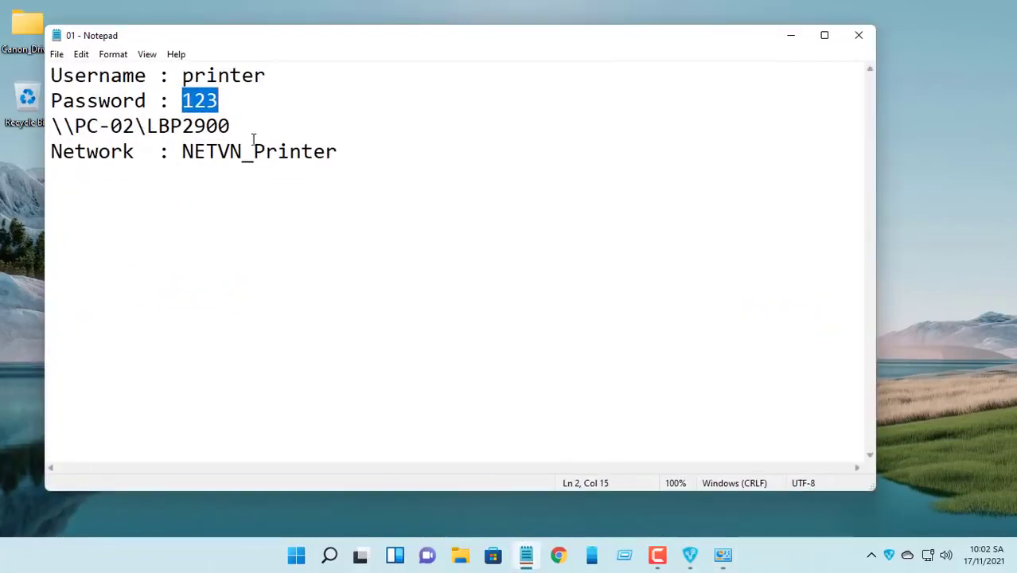
{"action": "left_click_drag", "start_coordinate": [247, 137], "coordinate": [53, 126]}
{"action": "right_click", "coordinate": [67, 128]}
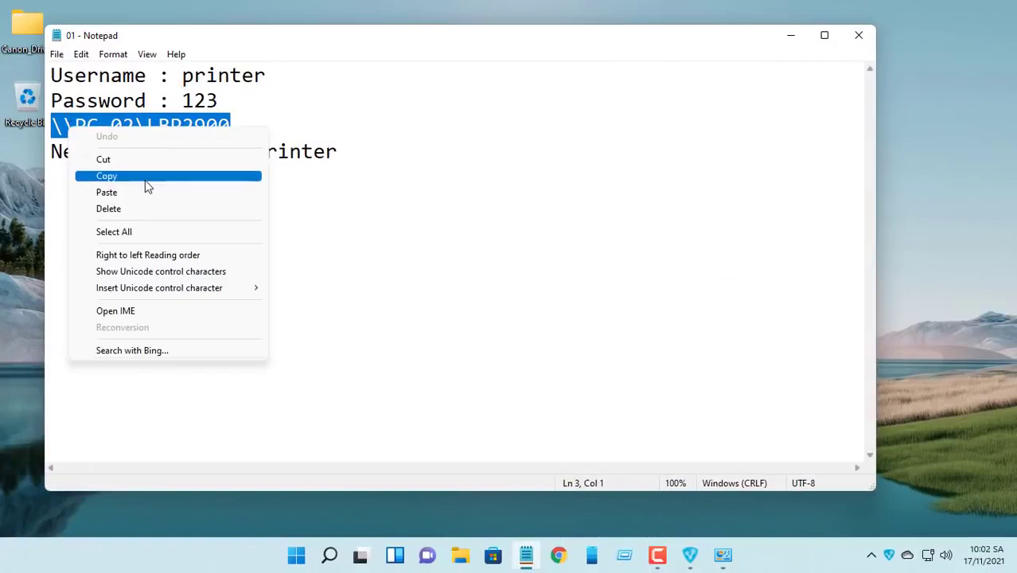
{"action": "left_click", "coordinate": [145, 180]}
{"action": "left_click", "coordinate": [792, 36]}
{"action": "right_click", "coordinate": [437, 201]}
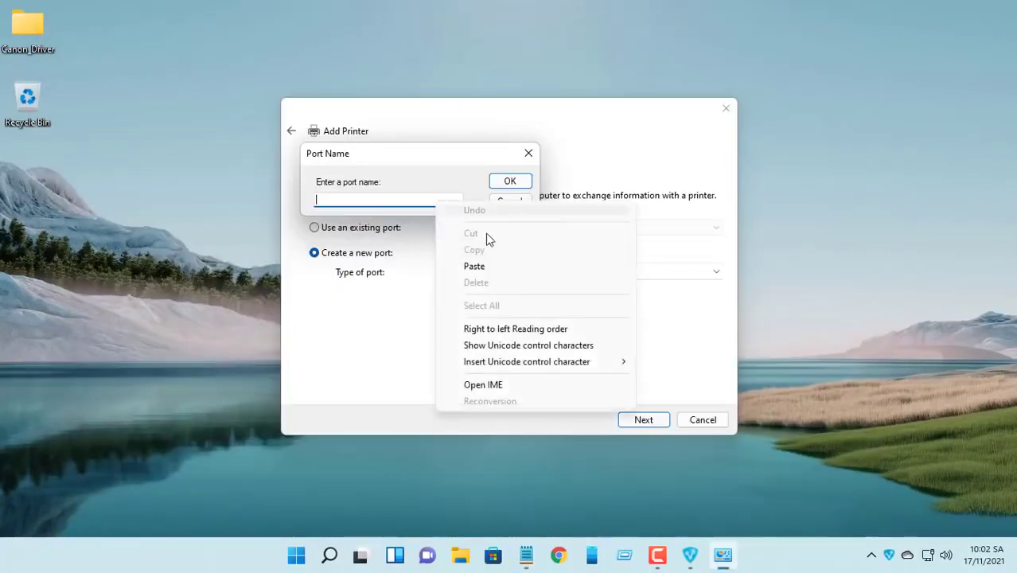
{"action": "left_click", "coordinate": [508, 267]}
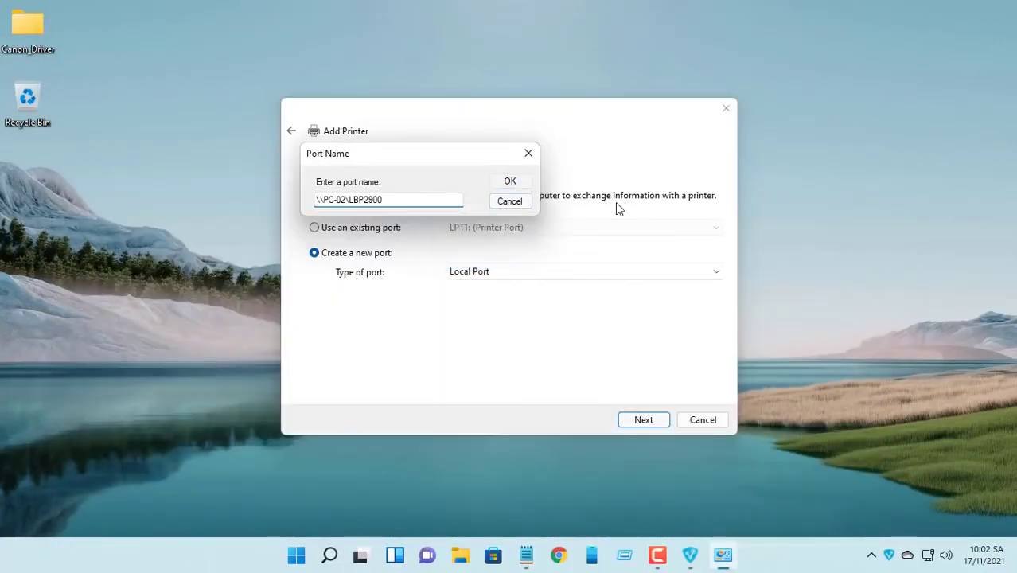
{"action": "key", "text": "Return"}
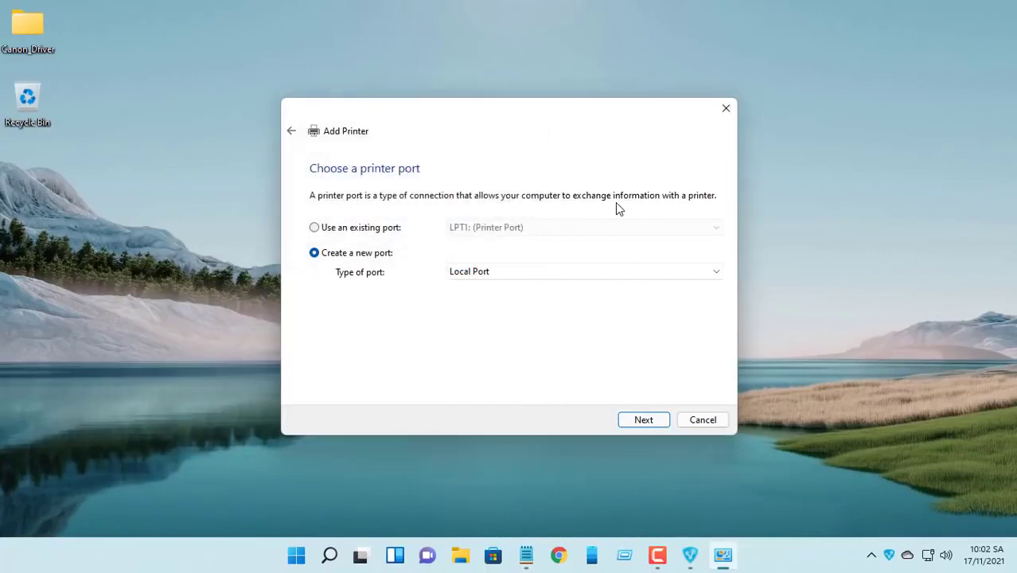
Step: Load the driver CNAB4STD.INF from Desktop\Canon_Driver\x64\Driver with Have Disk
{"action": "left_click", "coordinate": [683, 365]}
{"action": "left_click", "coordinate": [654, 344]}
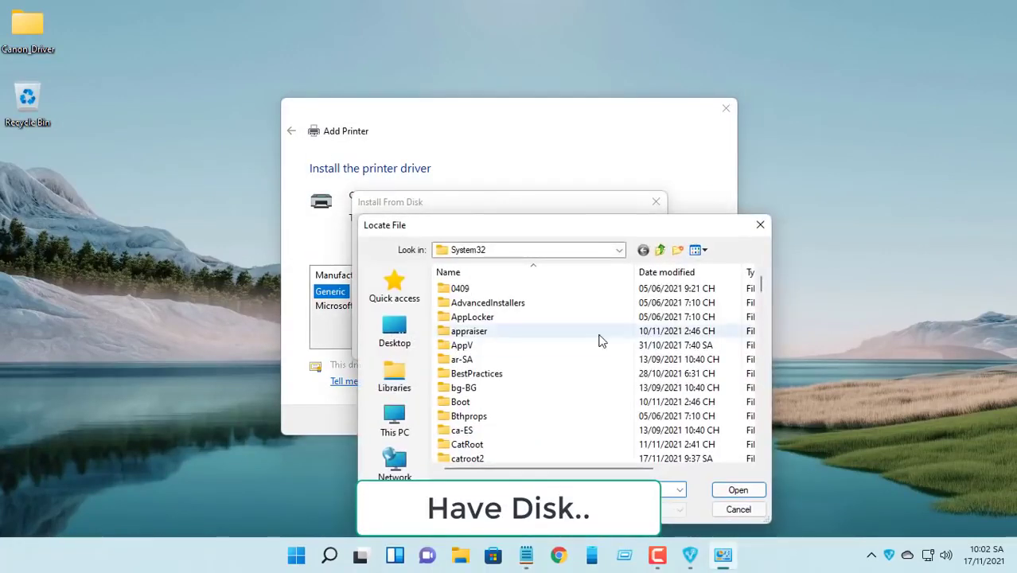
{"action": "left_click", "coordinate": [395, 329]}
{"action": "left_click", "coordinate": [630, 361]}
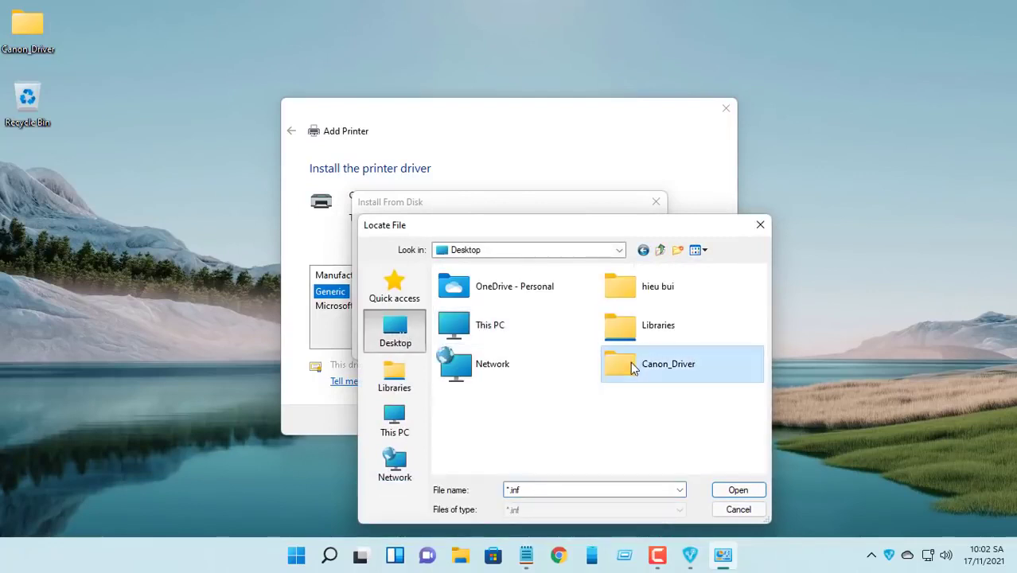
{"action": "left_click", "coordinate": [27, 34]}
{"action": "double_click", "coordinate": [645, 366]}
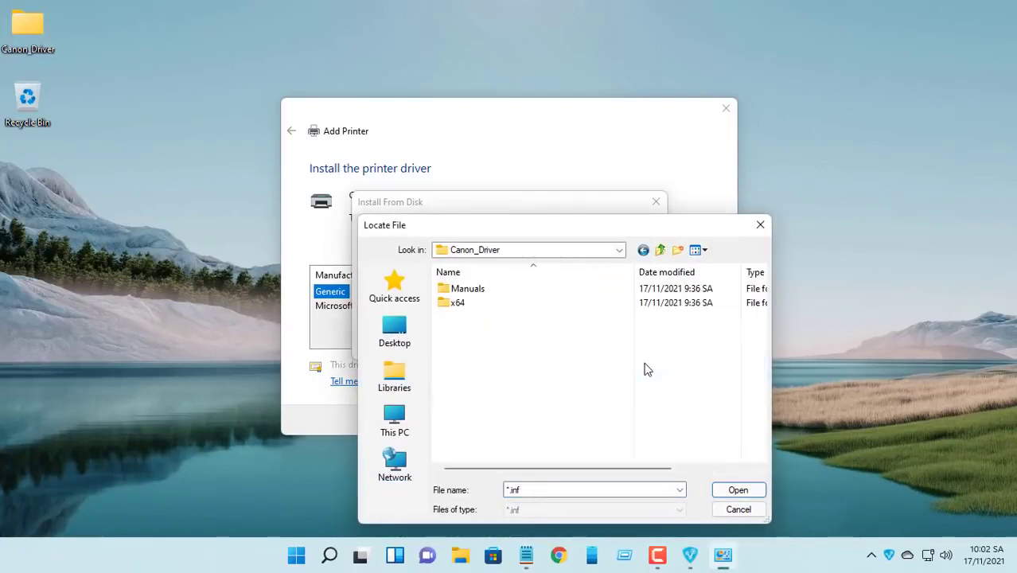
{"action": "double_click", "coordinate": [484, 306]}
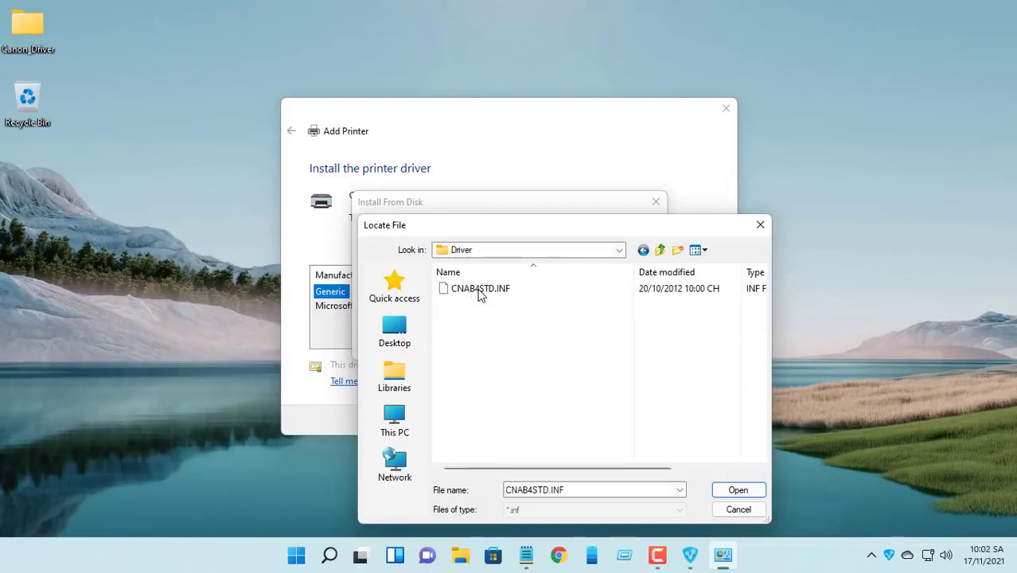
{"action": "left_click", "coordinate": [480, 289]}
{"action": "left_click", "coordinate": [738, 490]}
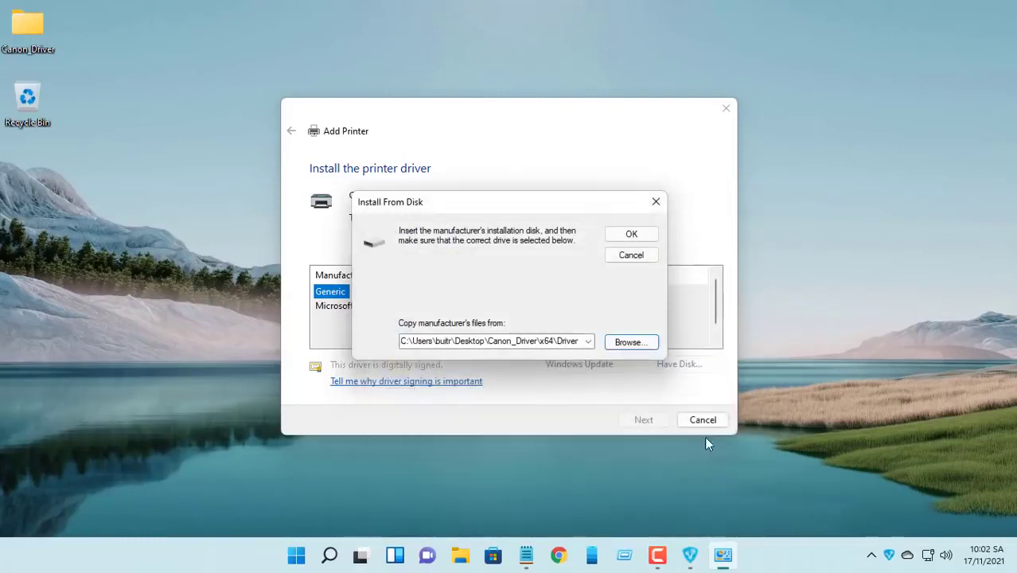
{"action": "left_click", "coordinate": [631, 234]}
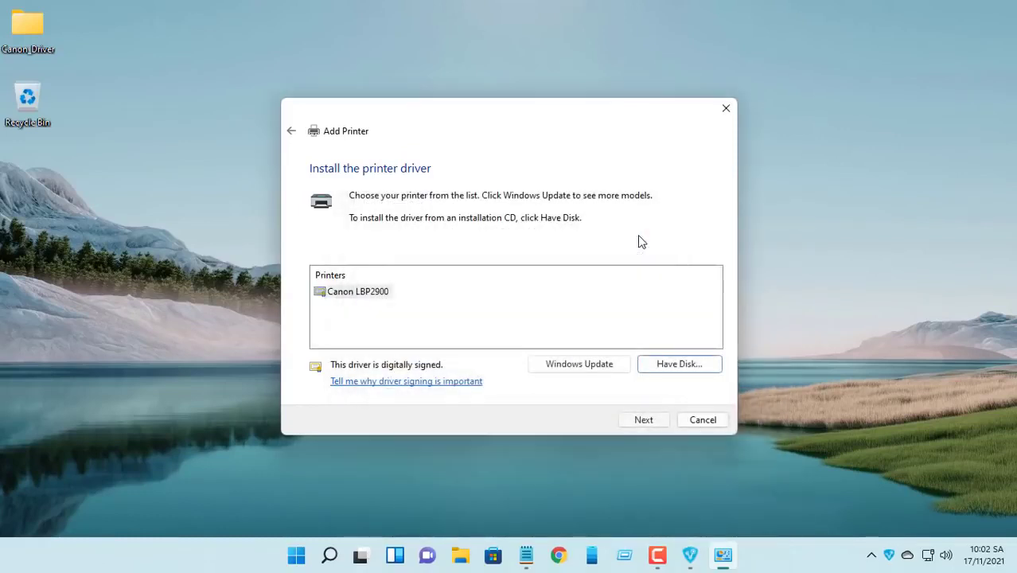
Step: Install Canon LBP2900 under its default name, unshared, and finish the wizard
{"action": "left_click", "coordinate": [373, 293]}
{"action": "left_click", "coordinate": [645, 421]}
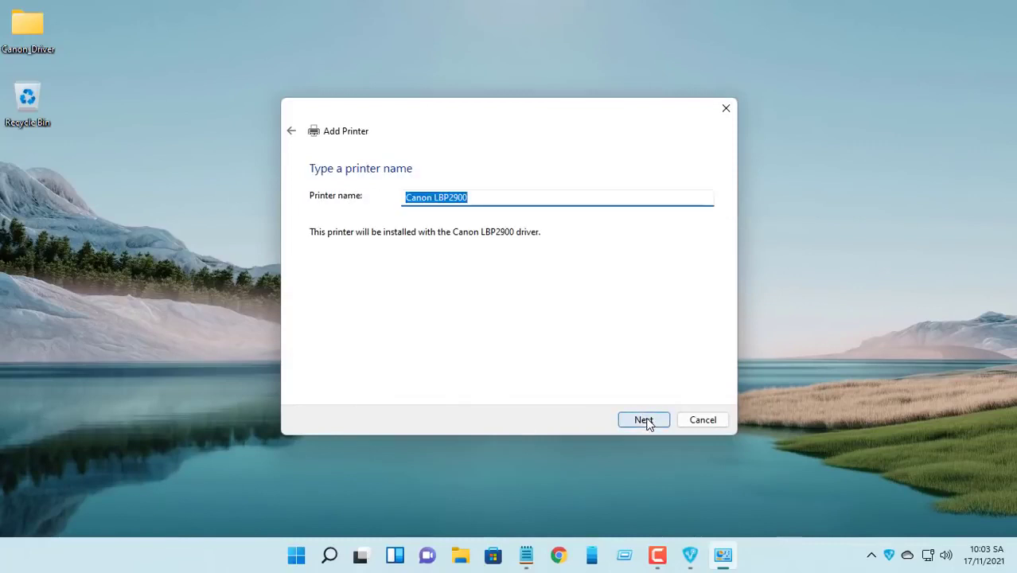
{"action": "left_click", "coordinate": [646, 422]}
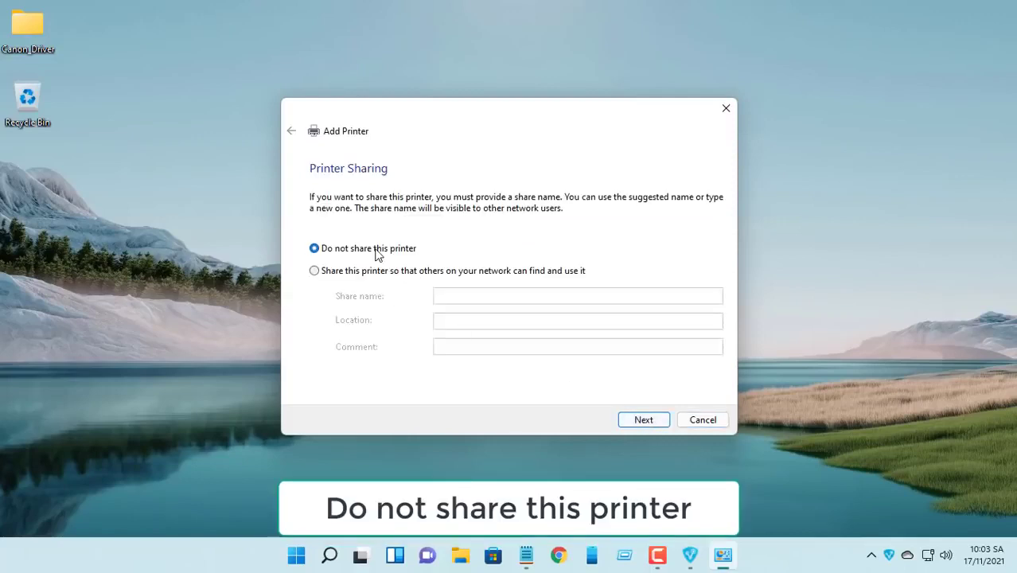
{"action": "left_click", "coordinate": [644, 420]}
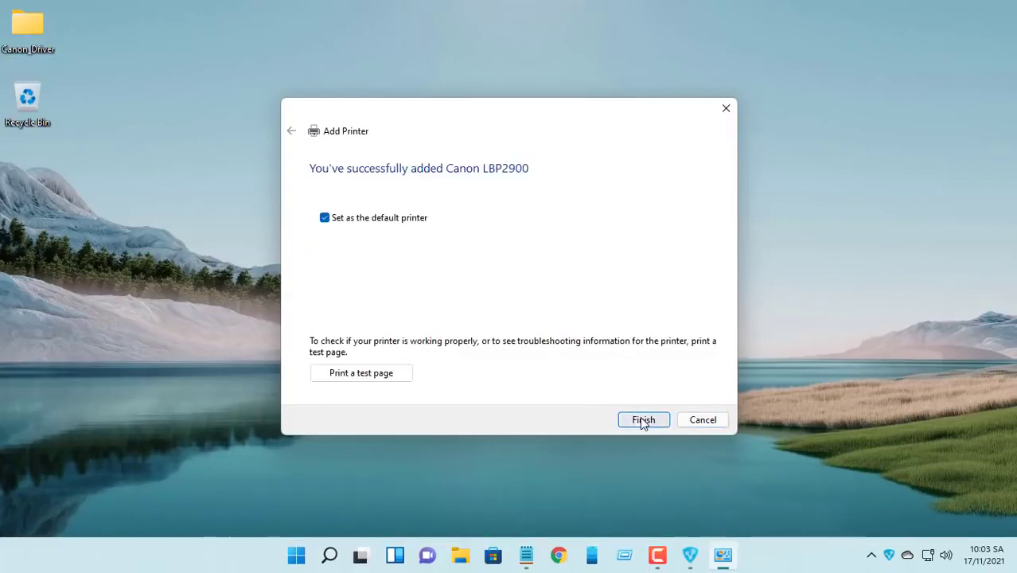
{"action": "left_click", "coordinate": [650, 420]}
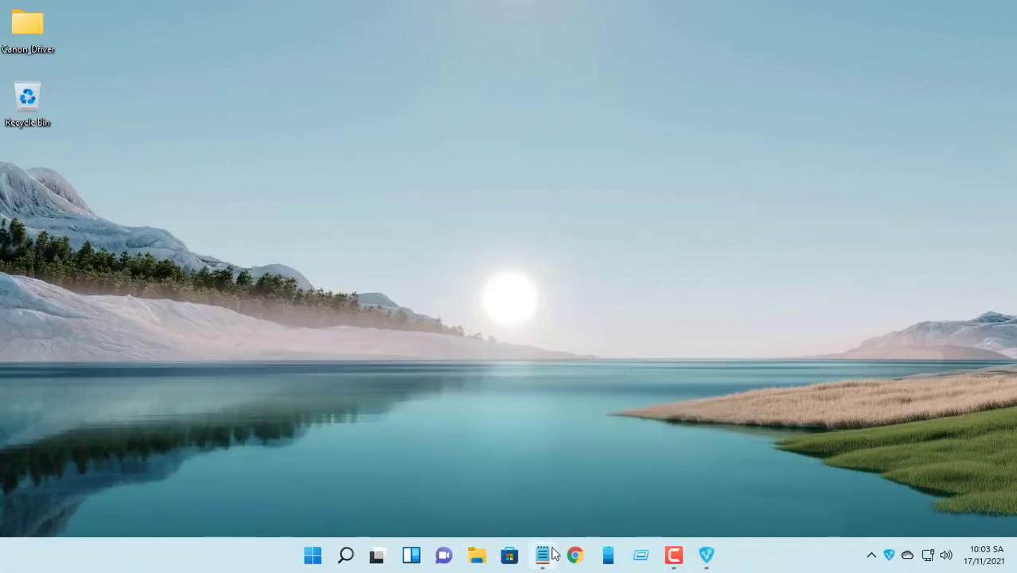
Step: Restore the Notepad note with the printer account and share path, select all its text, and show the File menu
{"action": "left_click", "coordinate": [542, 555]}
{"action": "left_click", "coordinate": [390, 164]}
{"action": "key", "text": "ctrl+a"}
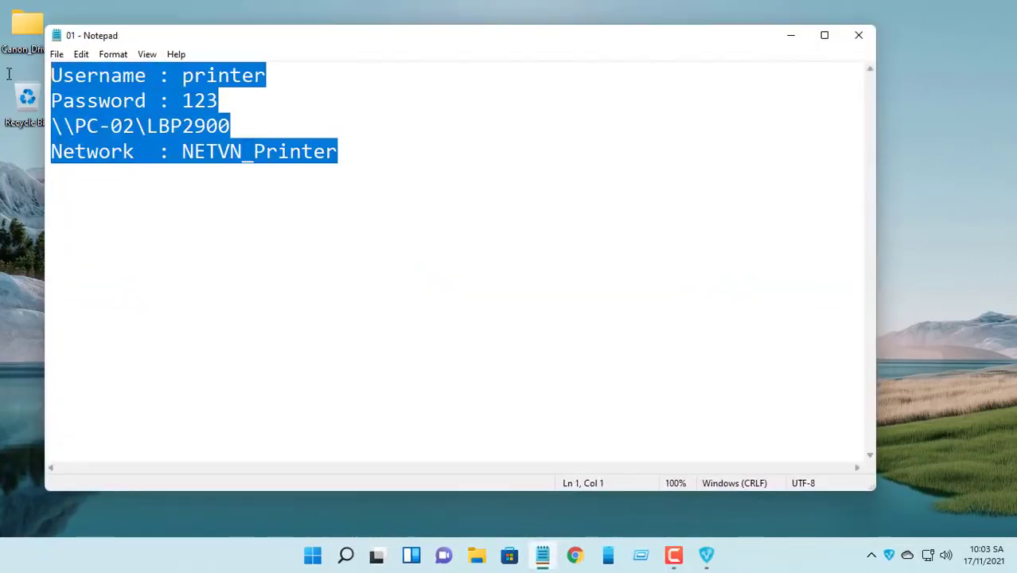
{"action": "left_click", "coordinate": [63, 57]}
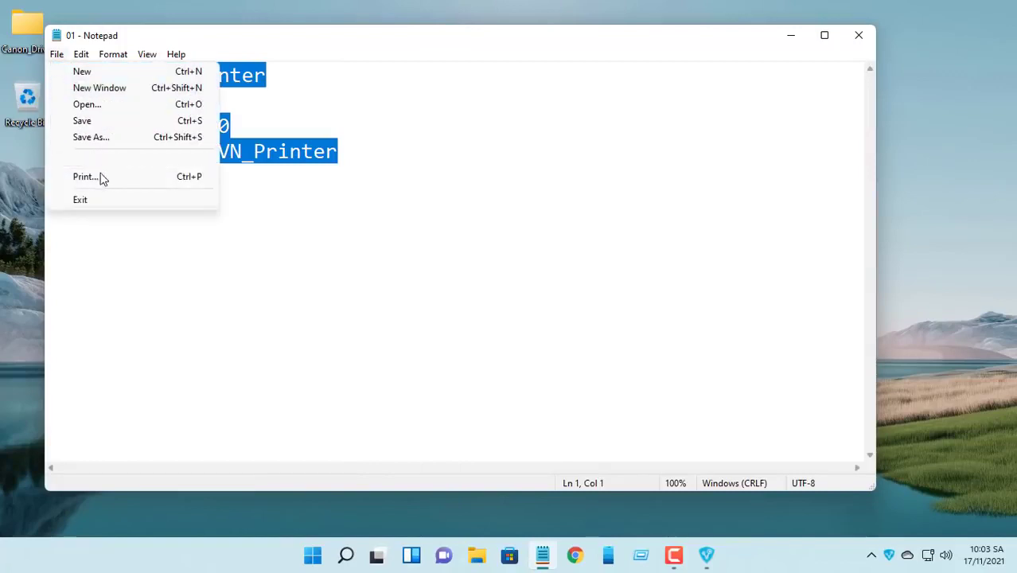